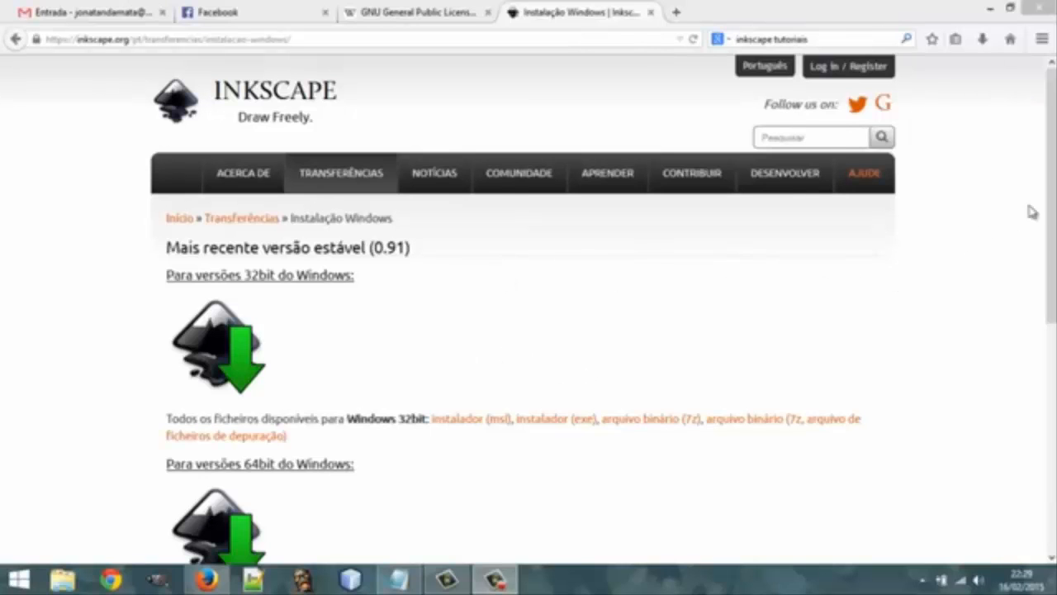
Download the 64-bit Windows installer of Inkscape 0.91, inkscape-0.91-x64.msi, and check the browser's downloads
scroll(1051, 198, "down", 1)
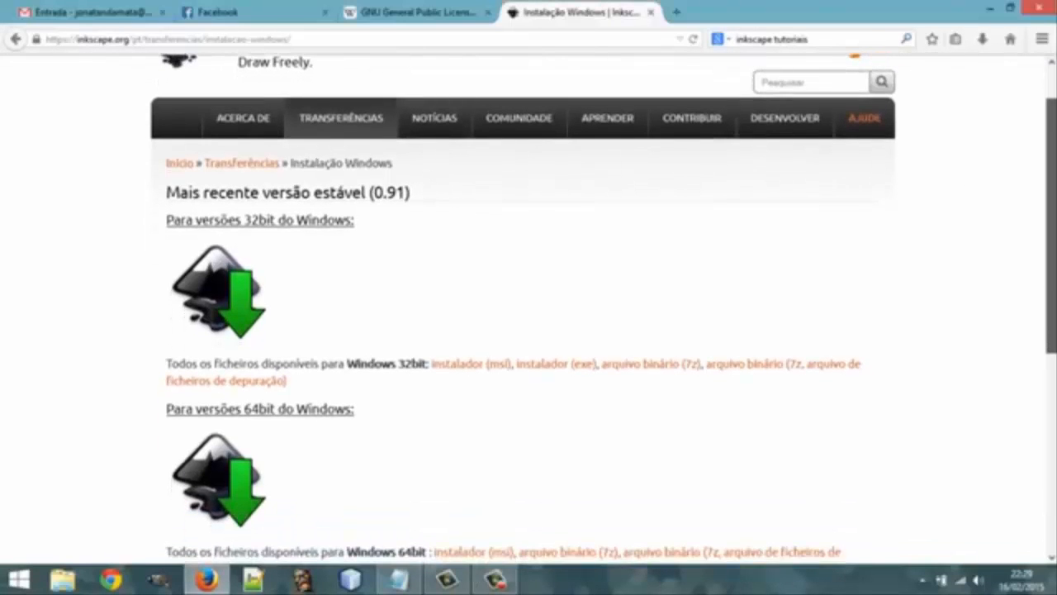
scroll(1050, 199, "down", 2)
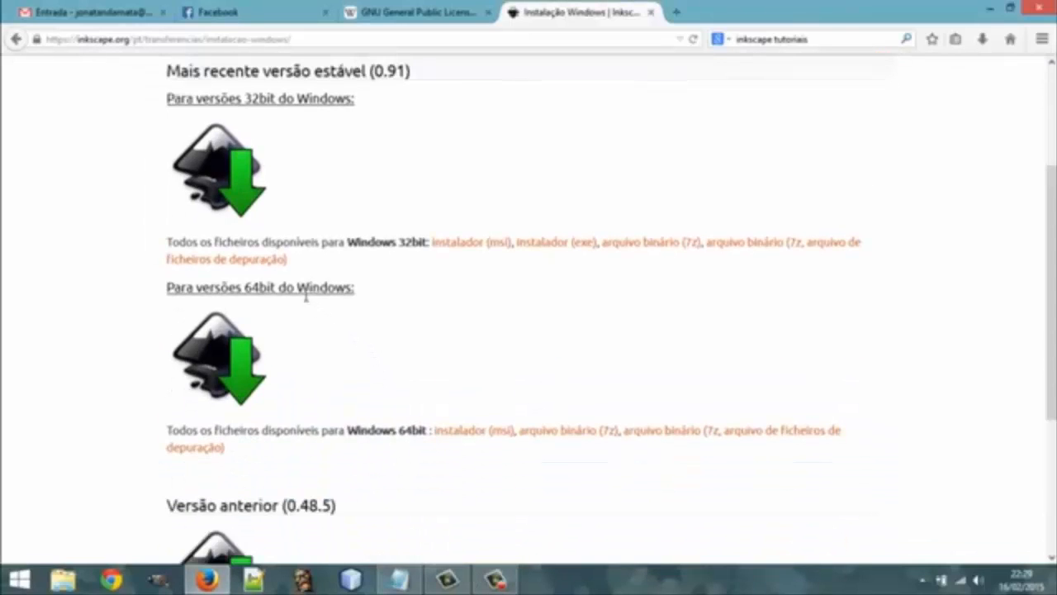
left_click(230, 368)
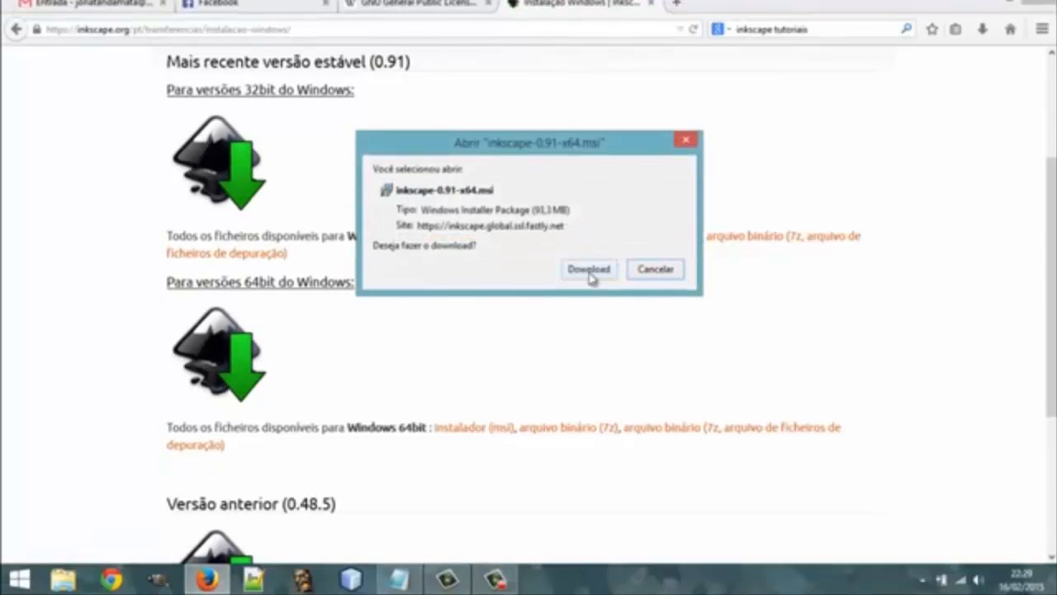
left_click(588, 270)
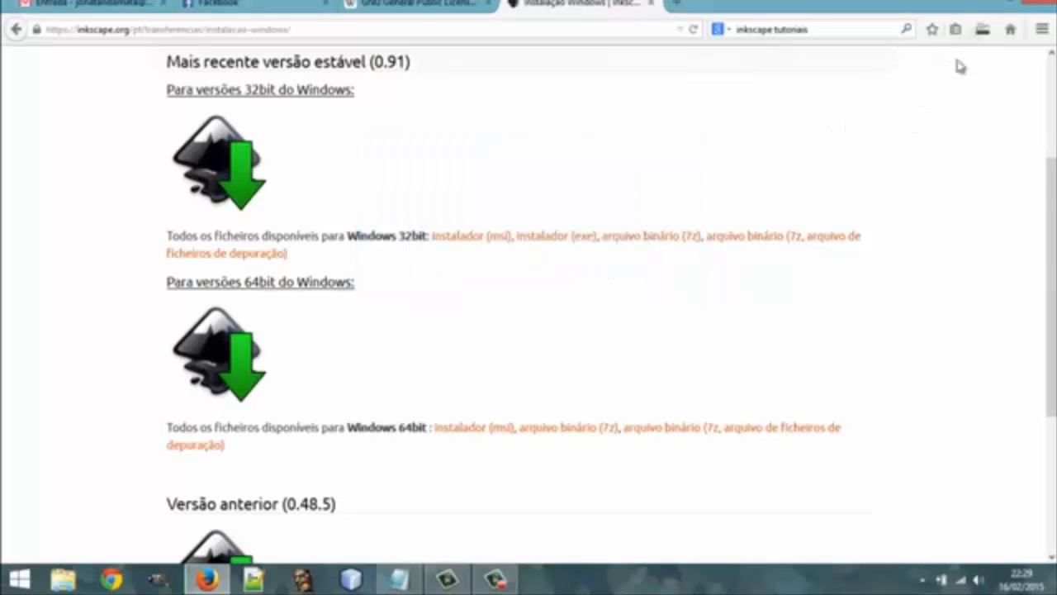
left_click(982, 30)
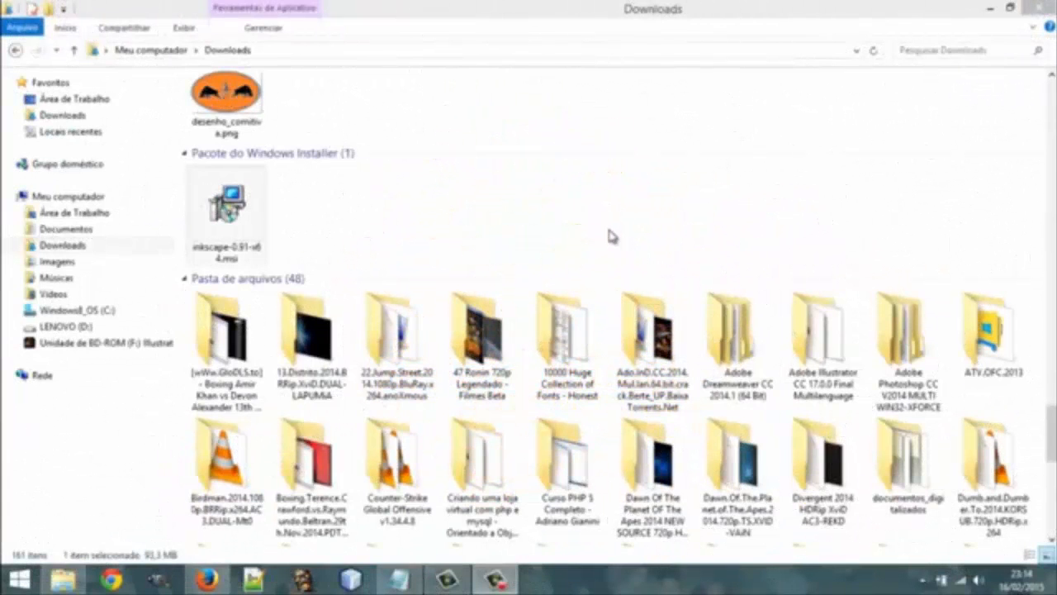
Install Inkscape 0.91 from inkscape-0.91-x64.msi, accepting the license agreement and choosing the Typical setup
left_click(248, 218)
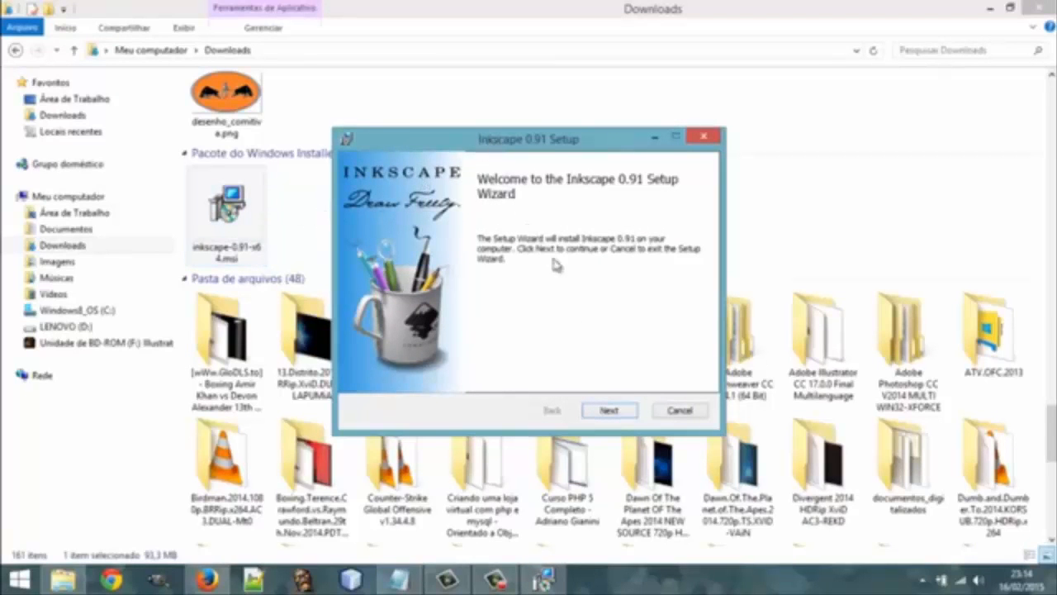
left_click(611, 413)
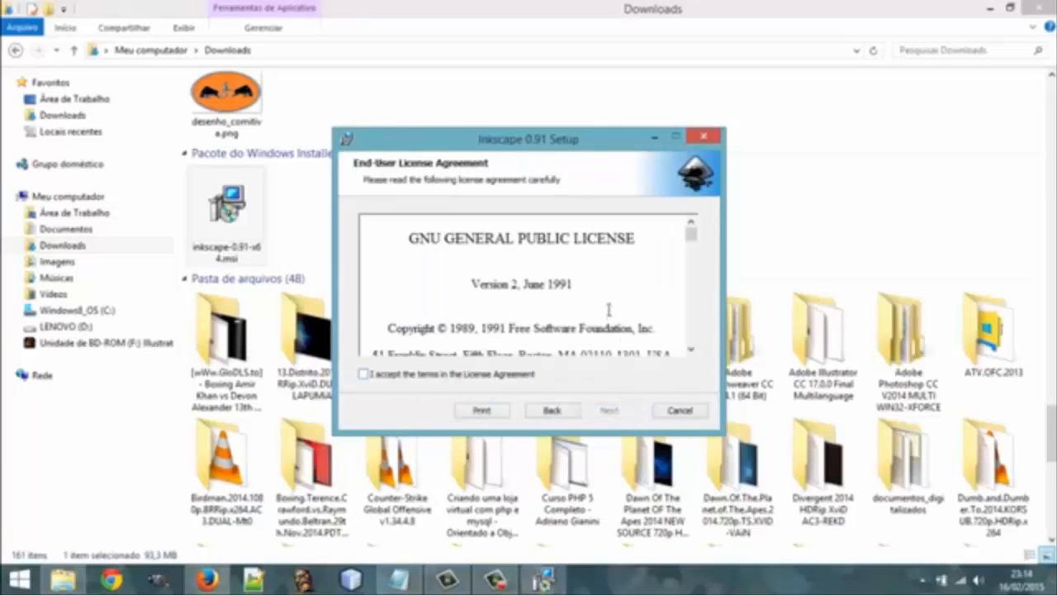
left_click(364, 374)
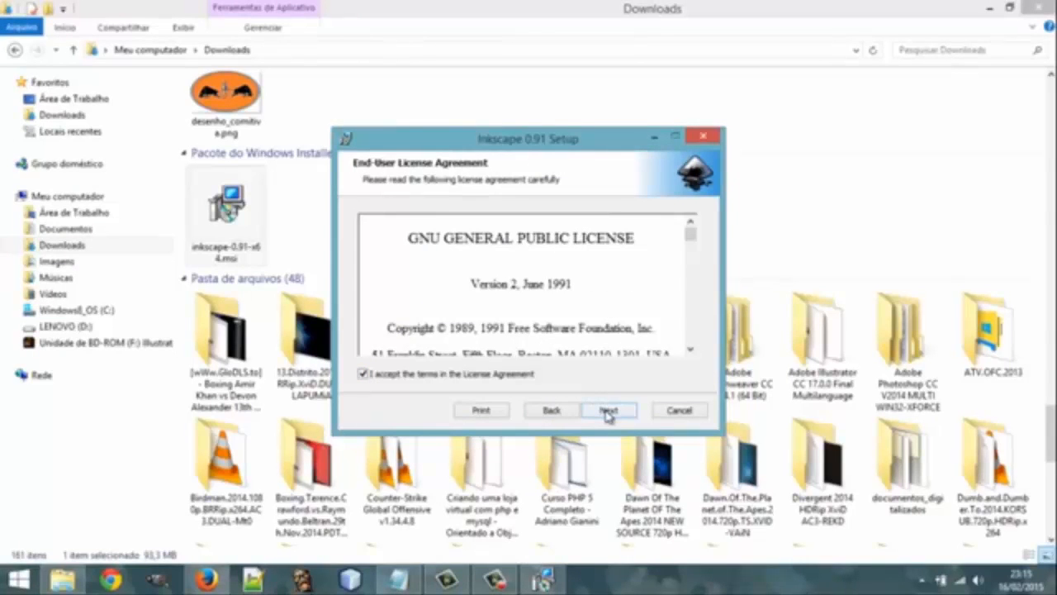
left_click(607, 413)
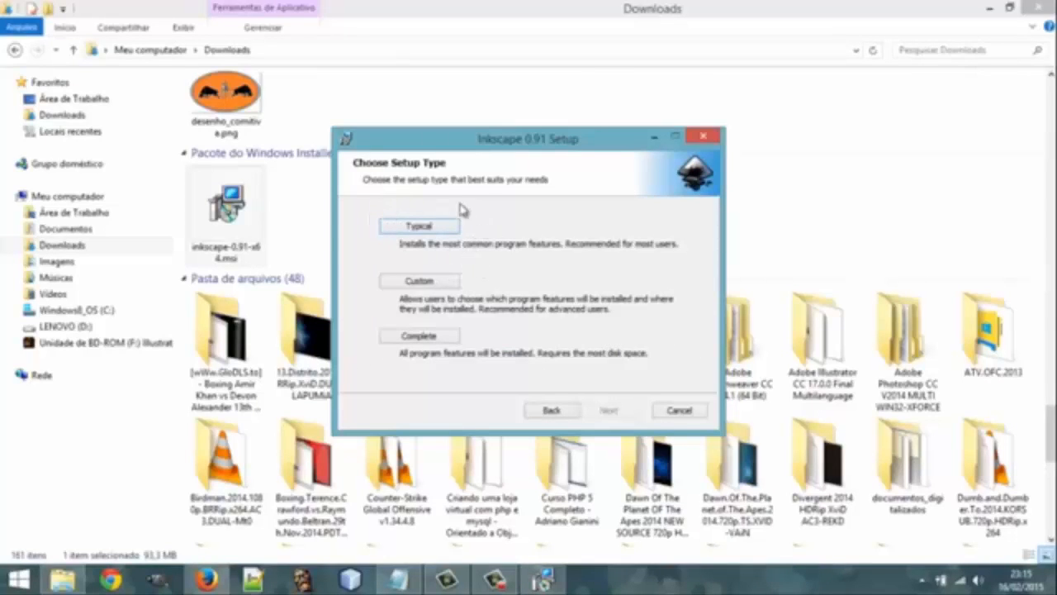
left_click(455, 228)
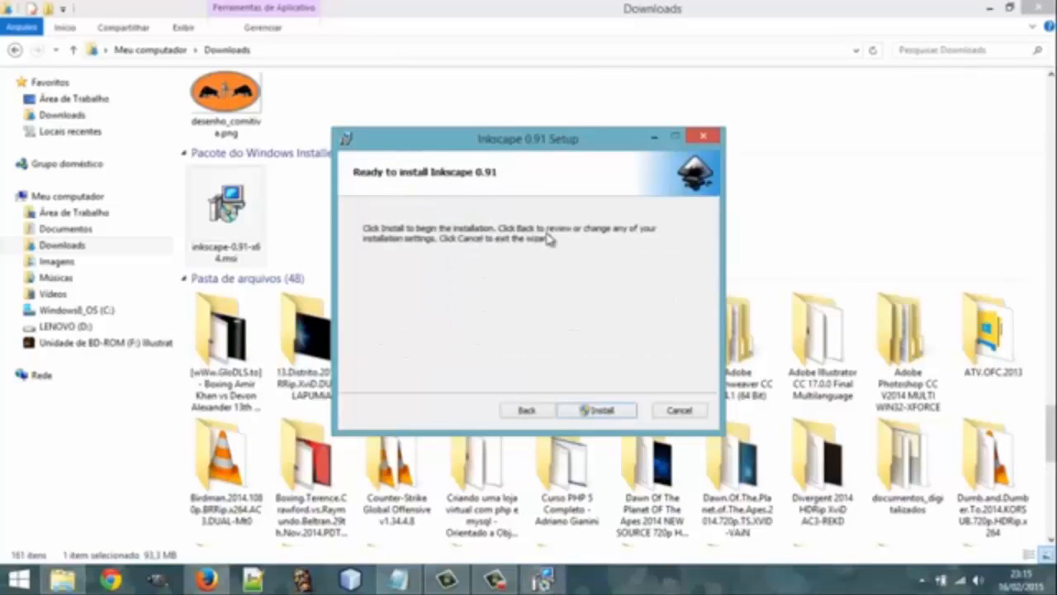
left_click(611, 411)
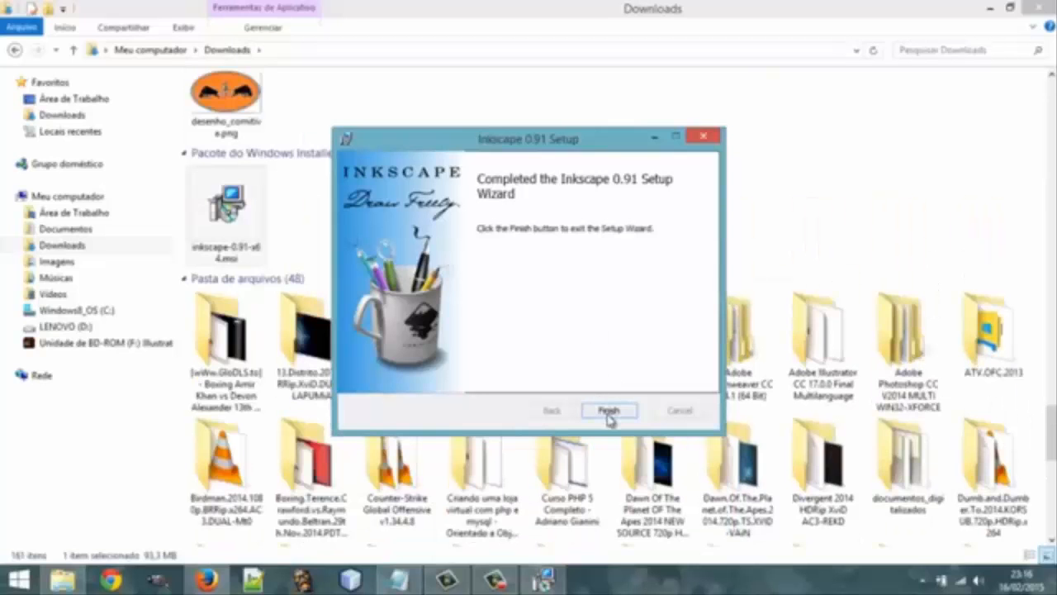
left_click(609, 413)
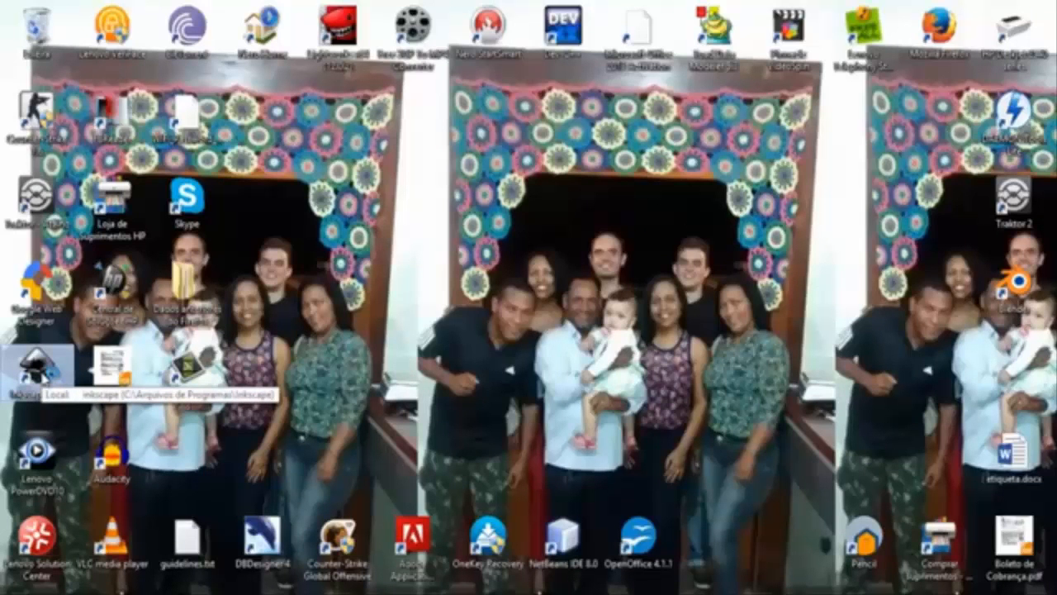
Launch Inkscape from the desktop and set the new document's page orientation to landscape (Paisagem) in the document properties
double_click(50, 371)
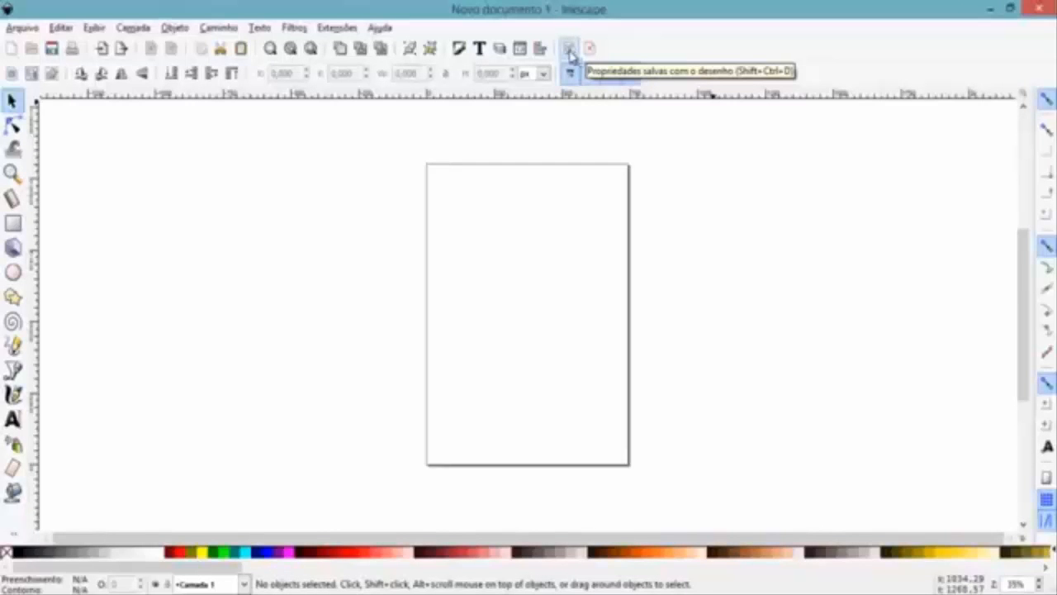
left_click(569, 51)
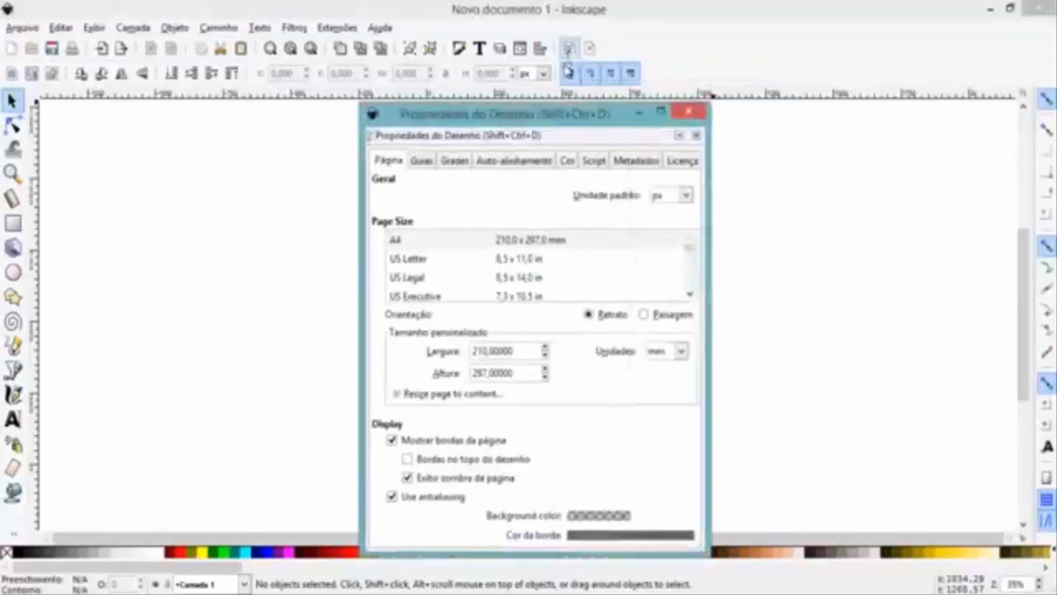
left_click_drag(537, 119, 539, 71)
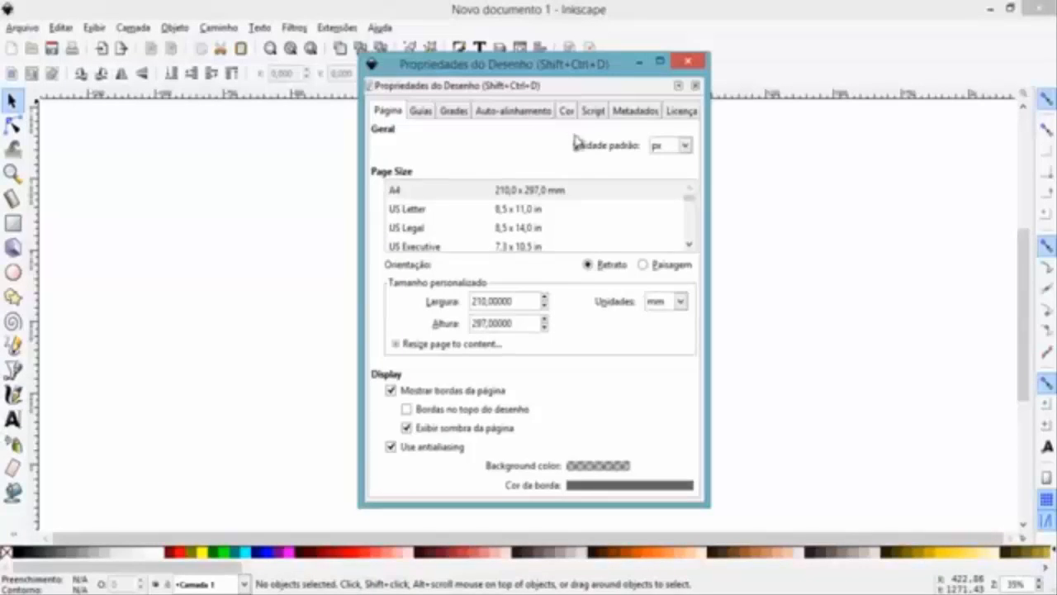
left_click(645, 266)
left_click(692, 63)
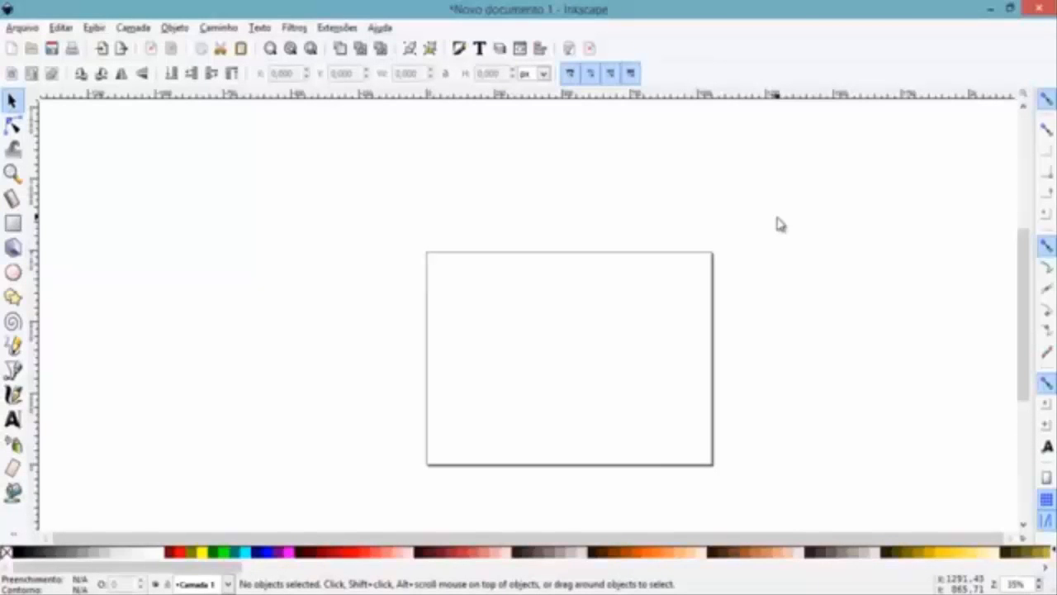
Draw an ellipse about 368 by 350 px in the middle of the page and fill it with red
left_click(311, 50)
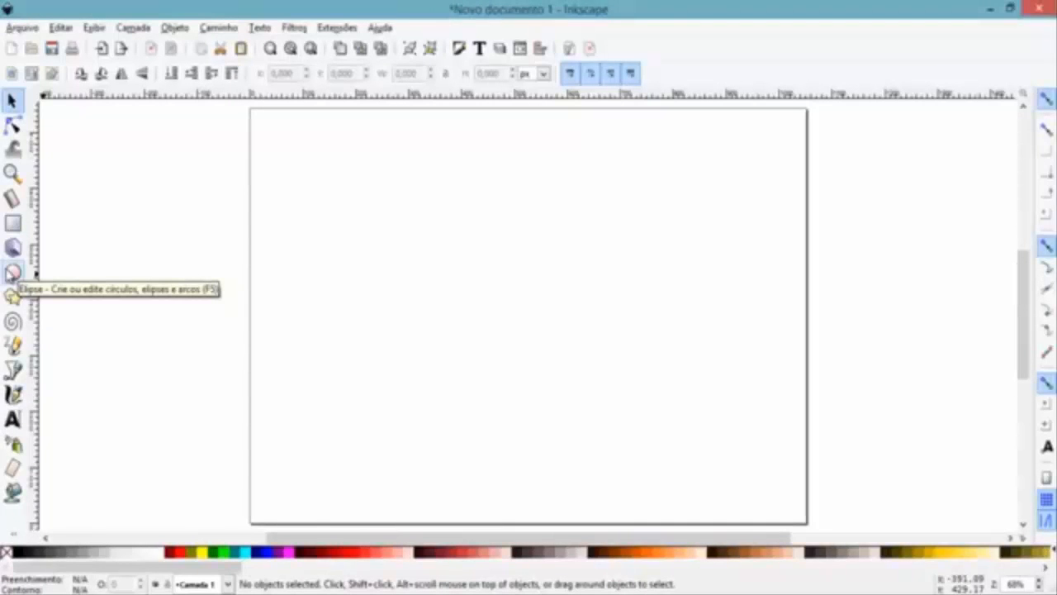
left_click(12, 272)
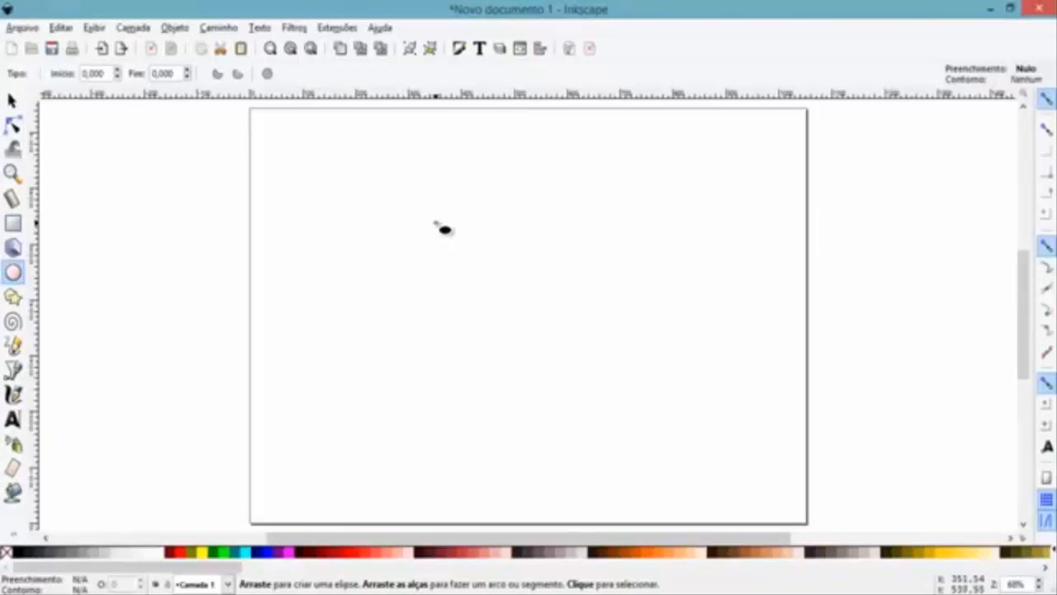
left_click_drag(430, 220, 625, 417)
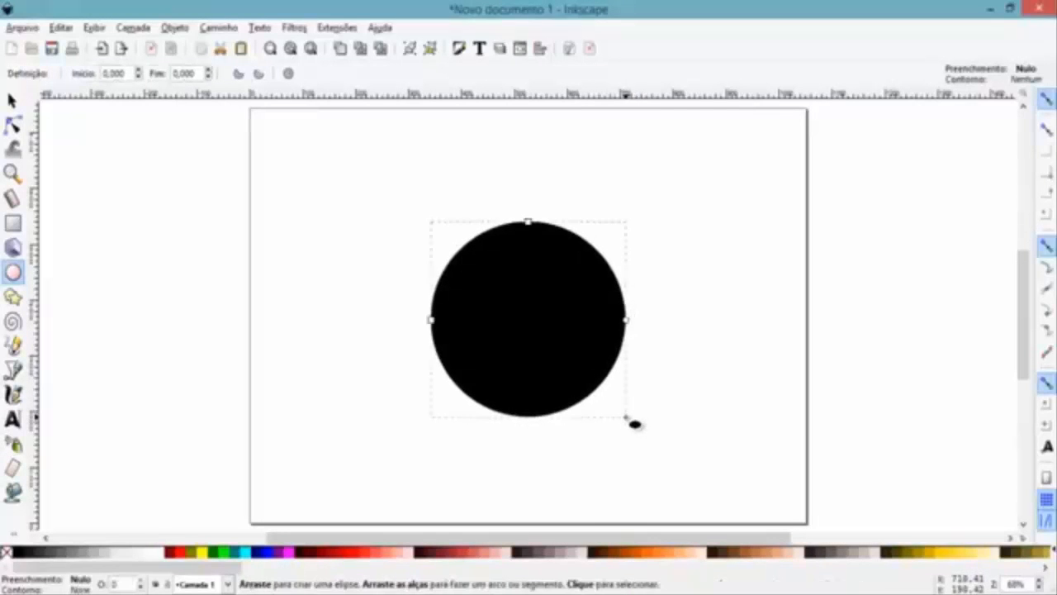
left_click(13, 101)
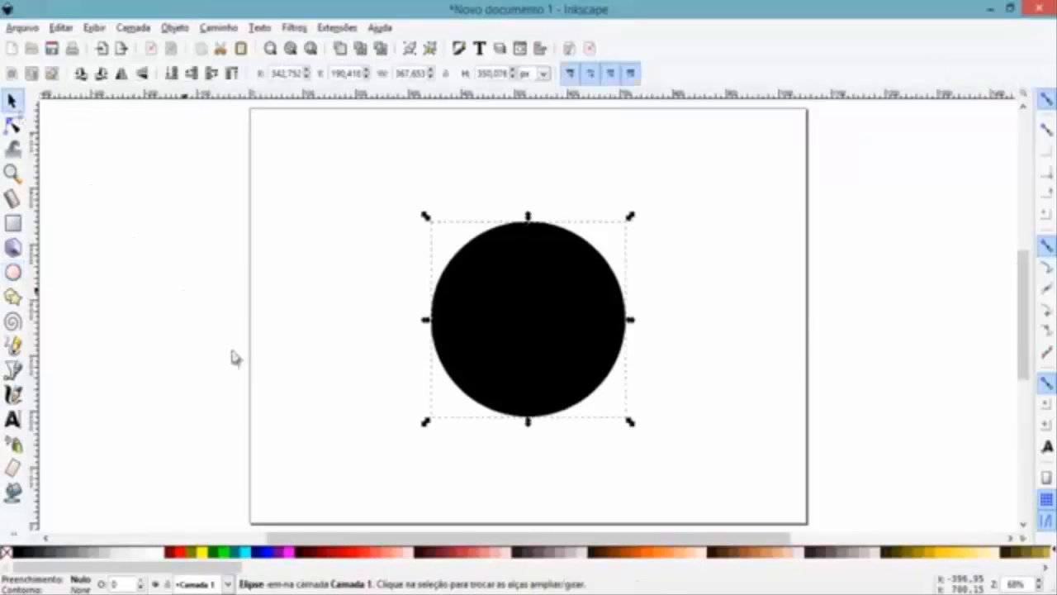
left_click(177, 551)
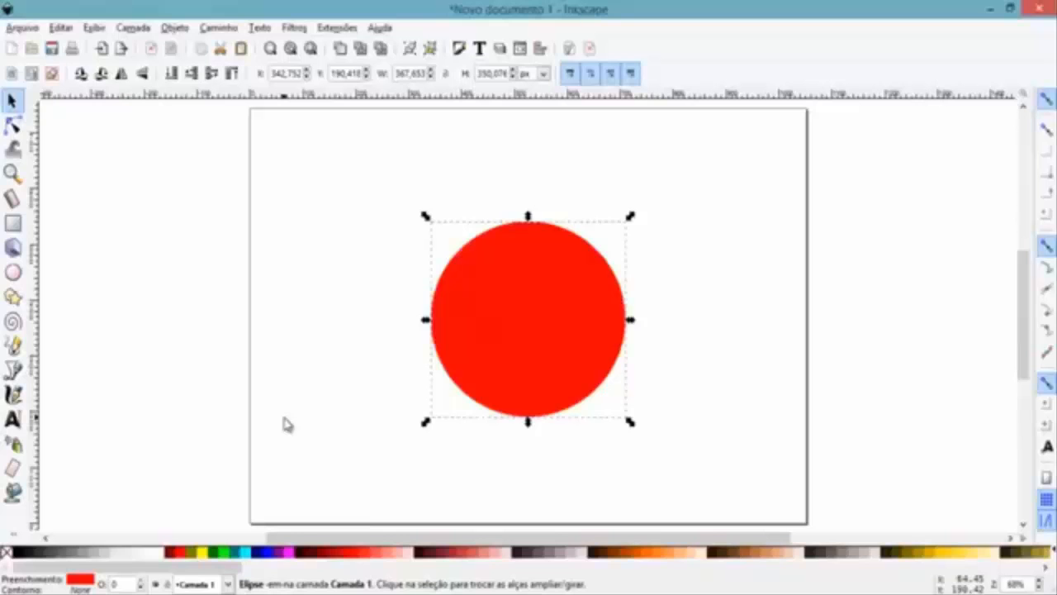
key("minus")
key("minus")
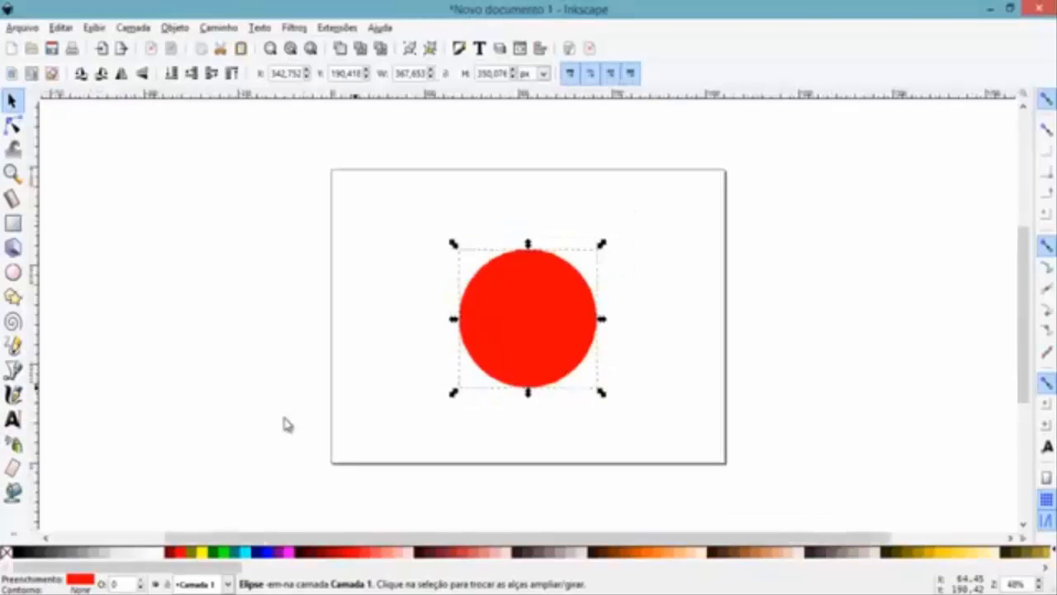
key("minus")
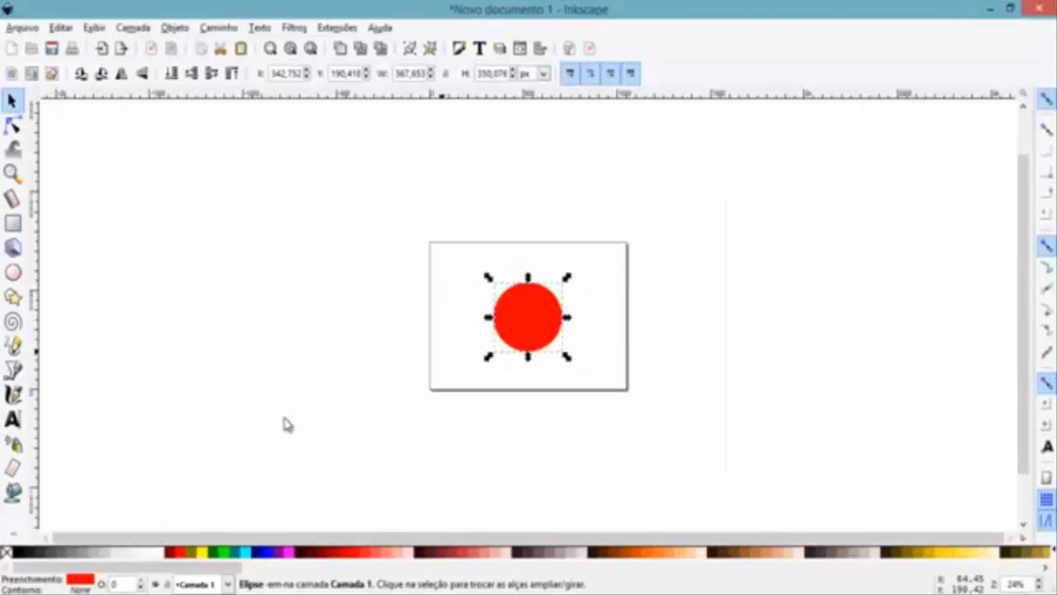
key("plus")
key("plus")
key("plus")
key("minus")
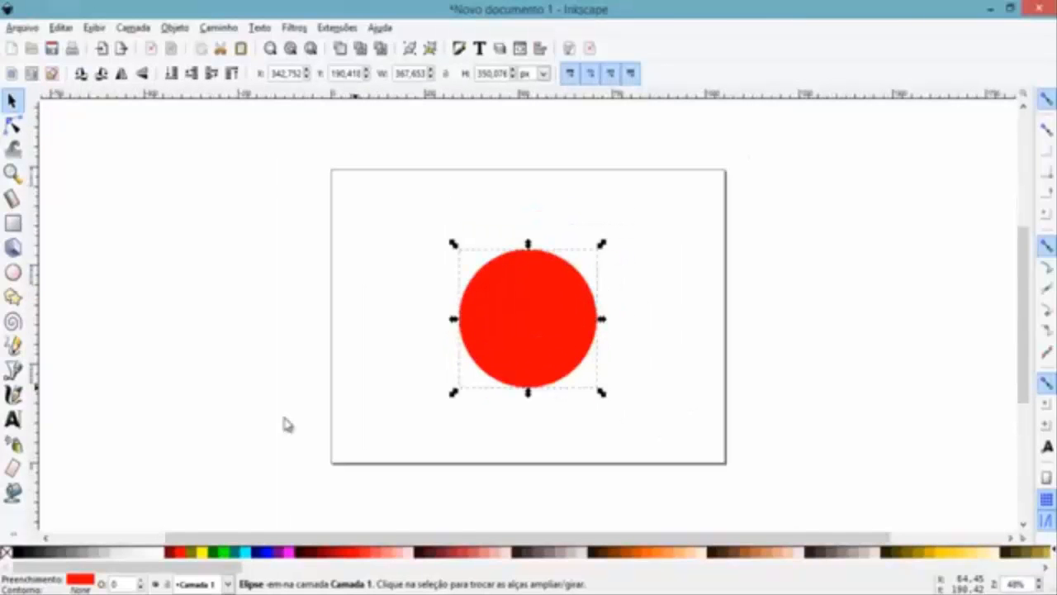
key("plus")
key("plus")
key("minus")
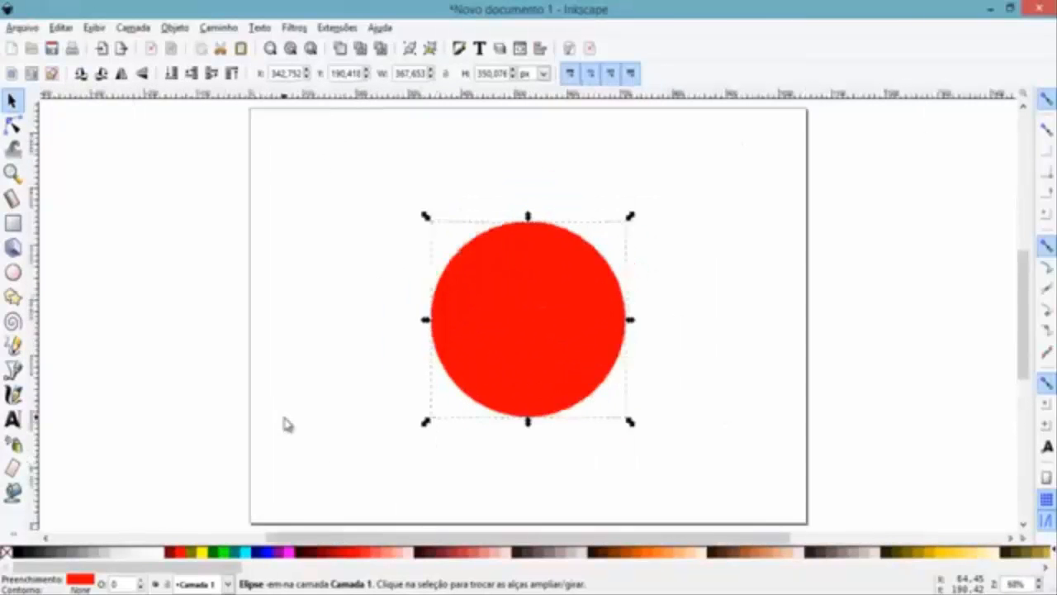
key("minus")
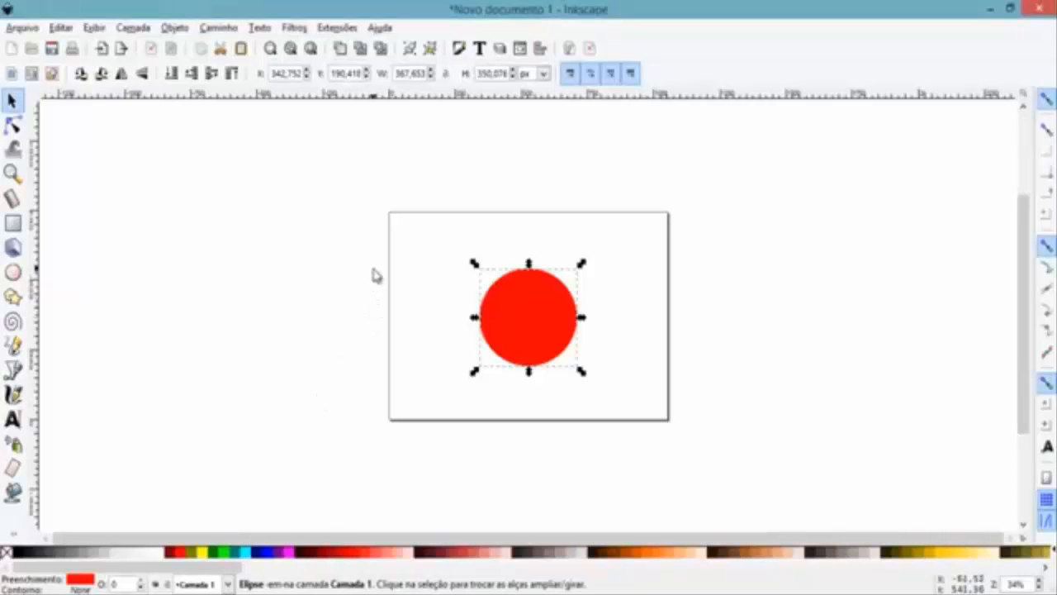
left_click(373, 276)
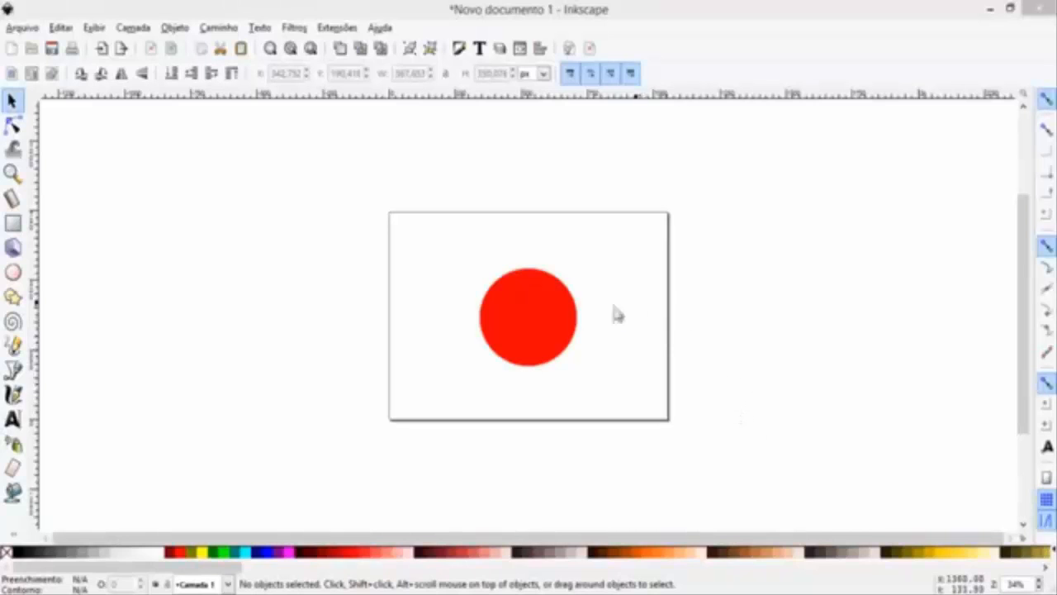
Change the ellipse's fill to yellow (#FFFF00) and give it a flat black outline
left_click(556, 329)
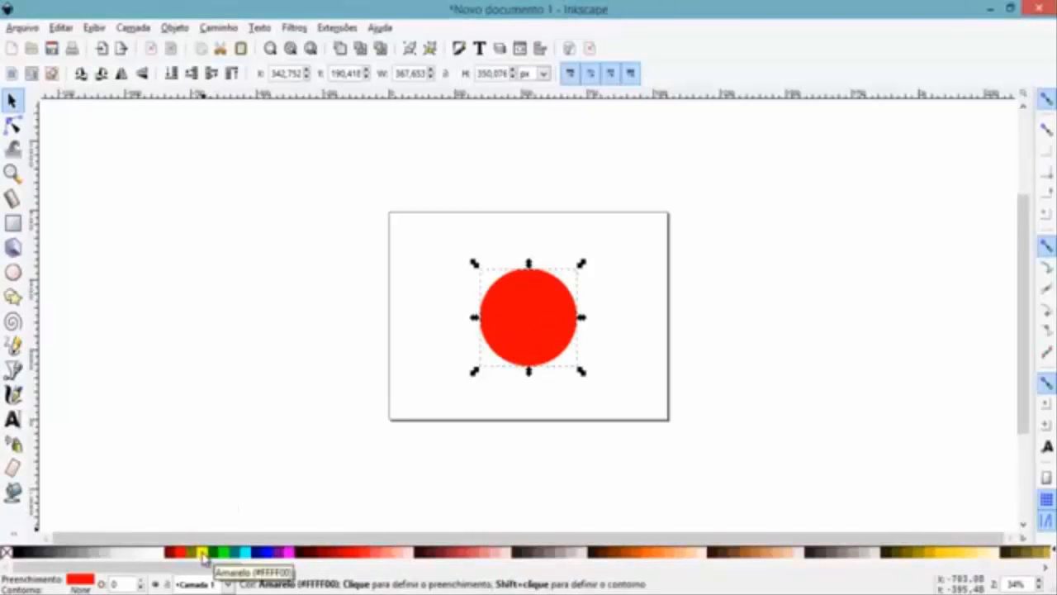
left_click(202, 553)
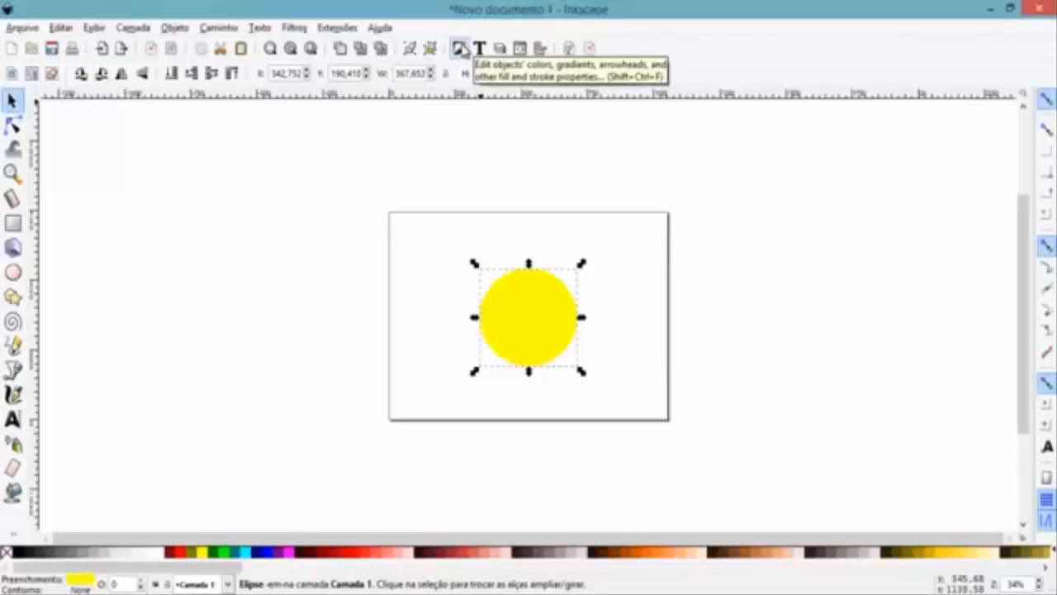
left_click(460, 49)
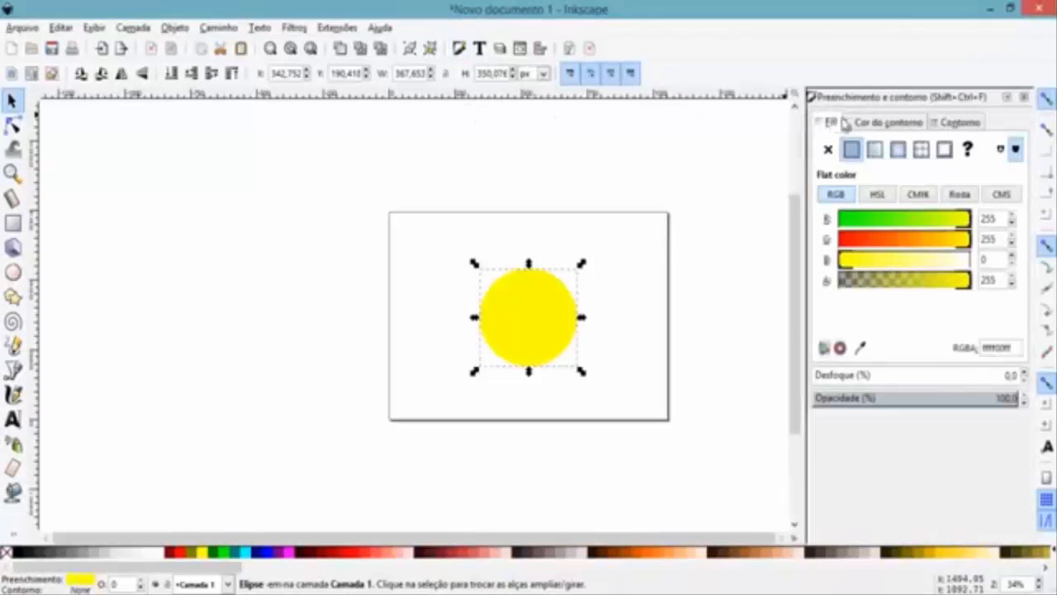
left_click(879, 130)
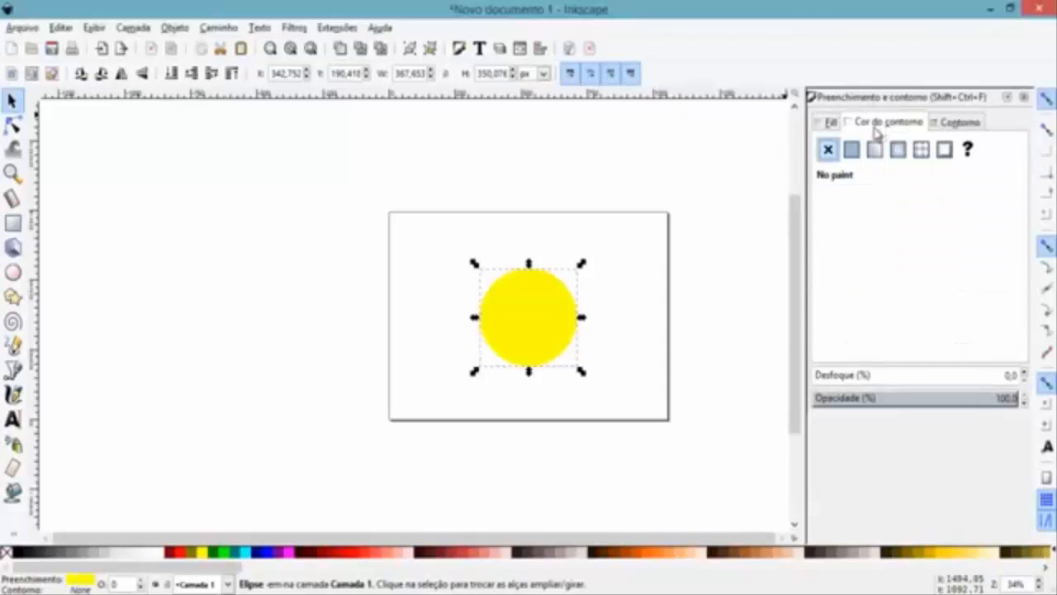
left_click(853, 153)
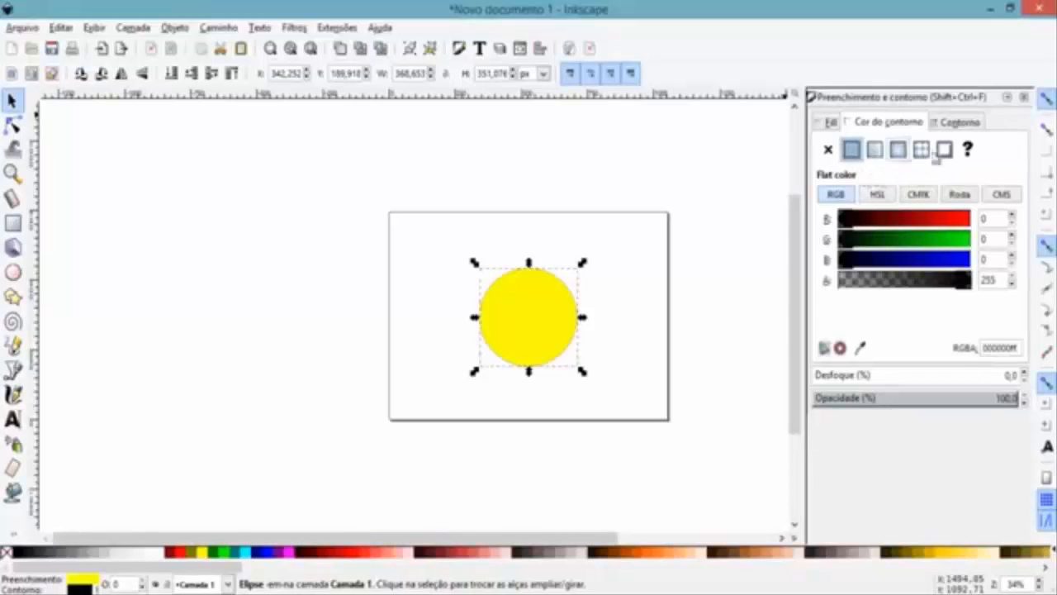
Set the yellow ellipse's outline width to 1 px and close the fill and outline settings
left_click(954, 124)
left_click(919, 150)
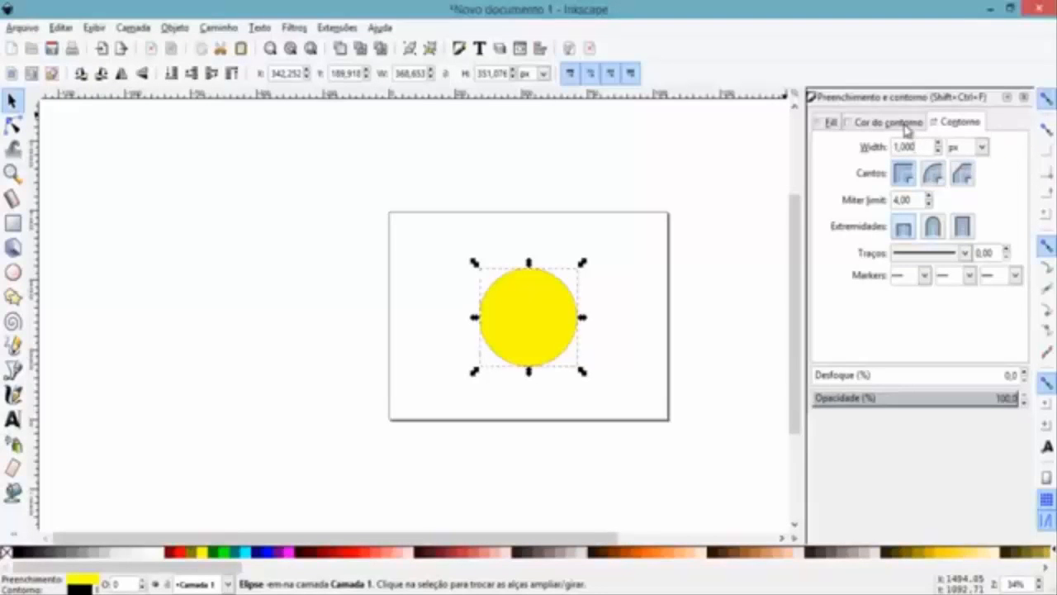
left_click(939, 143)
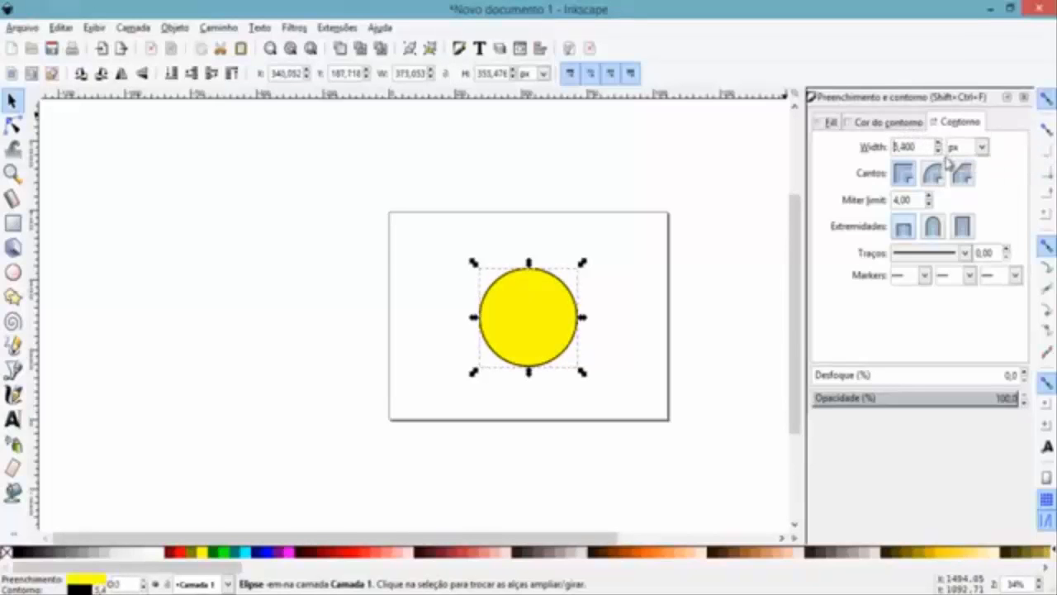
left_click_drag(922, 147, 859, 149)
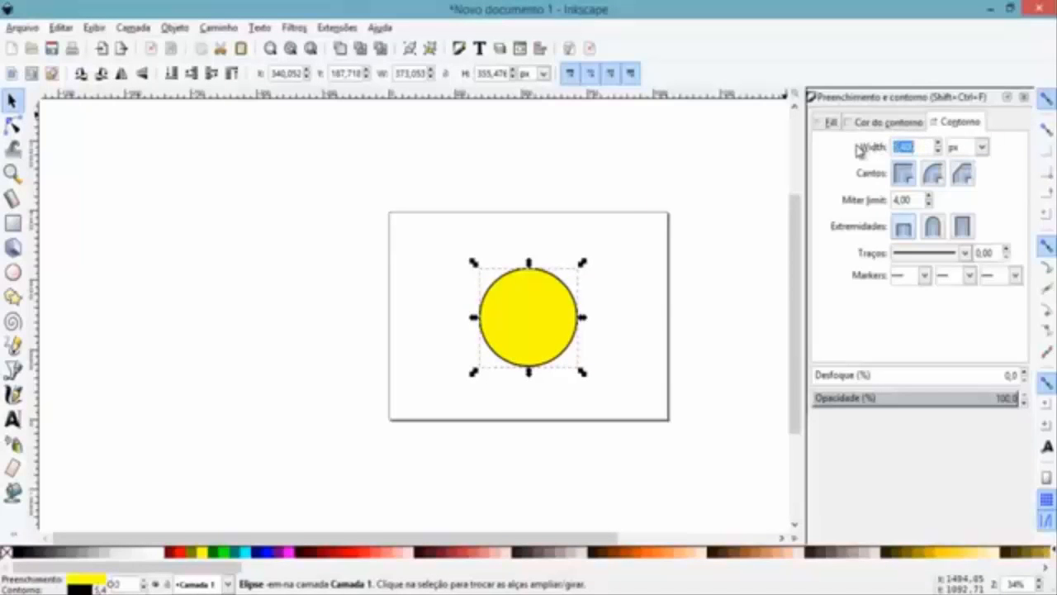
type("1")
key("Return")
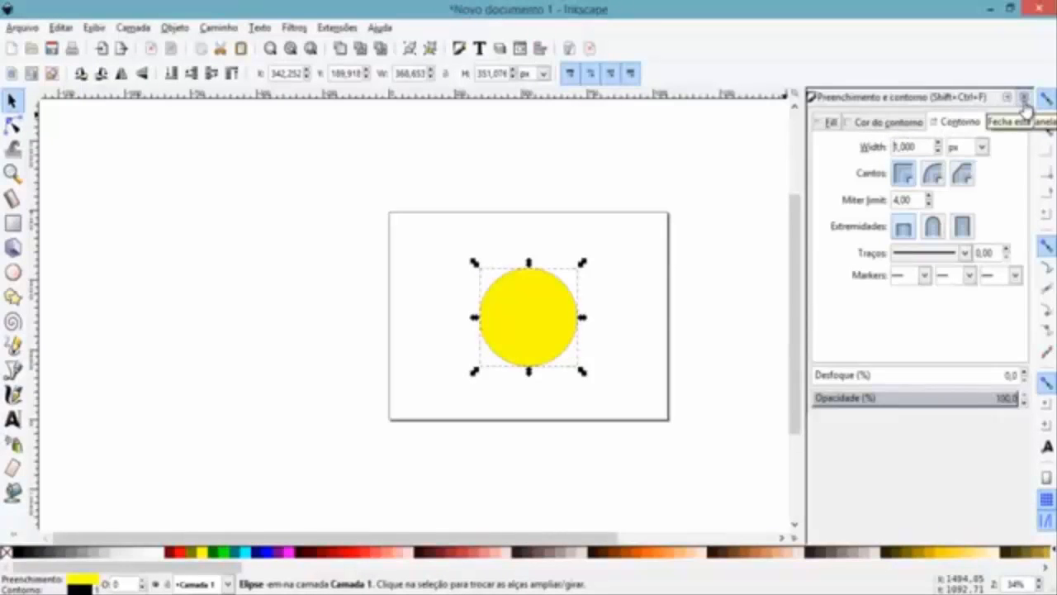
left_click(830, 122)
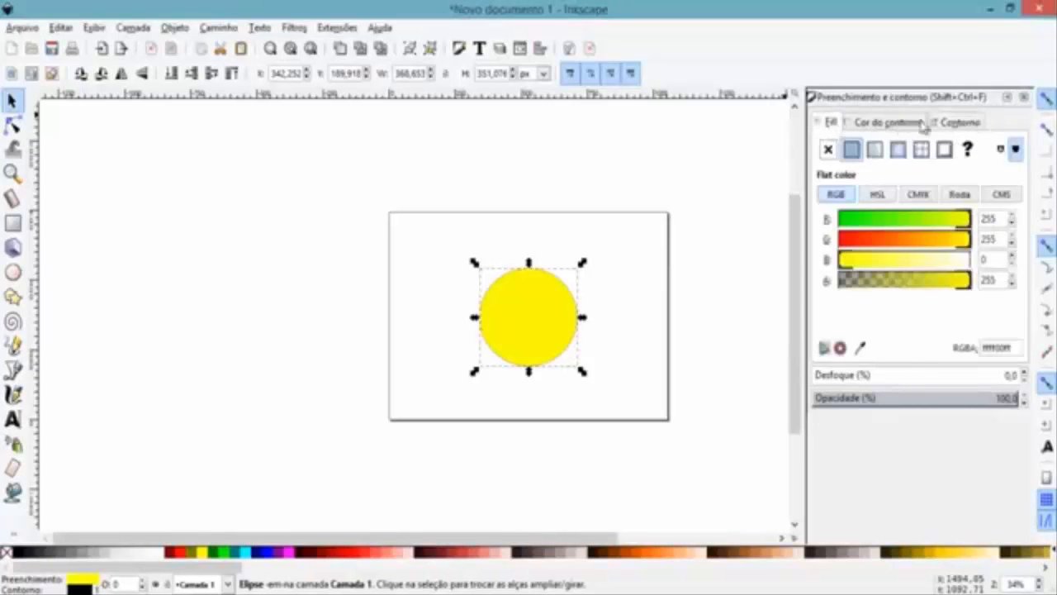
left_click(1024, 97)
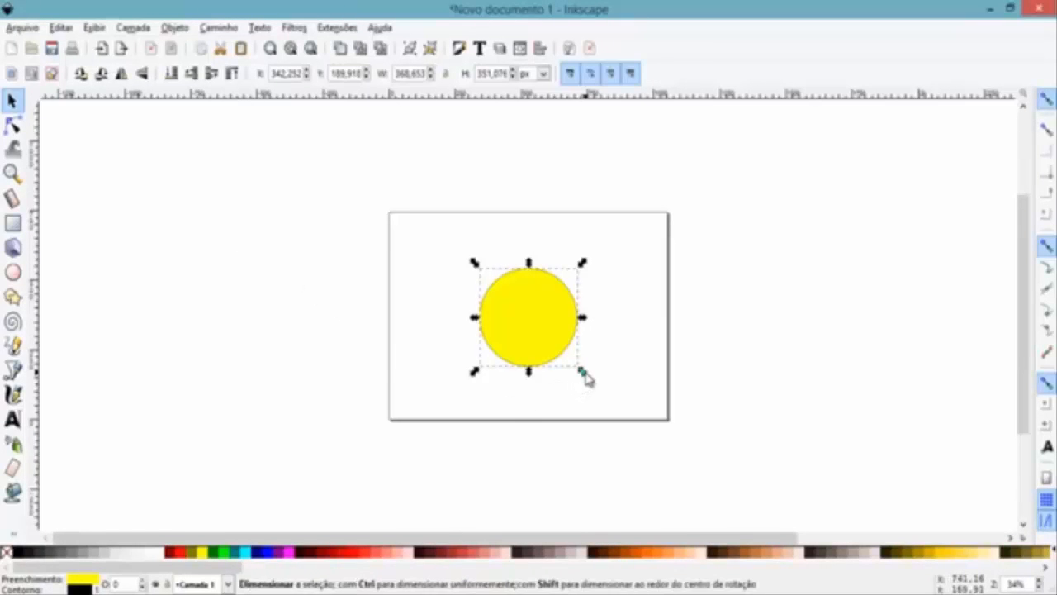
Duplicate the ellipse, scale the copy to about 52 by 49 px, fill it black and place it as an eye on the yellow circle
left_click_drag(583, 374, 503, 294)
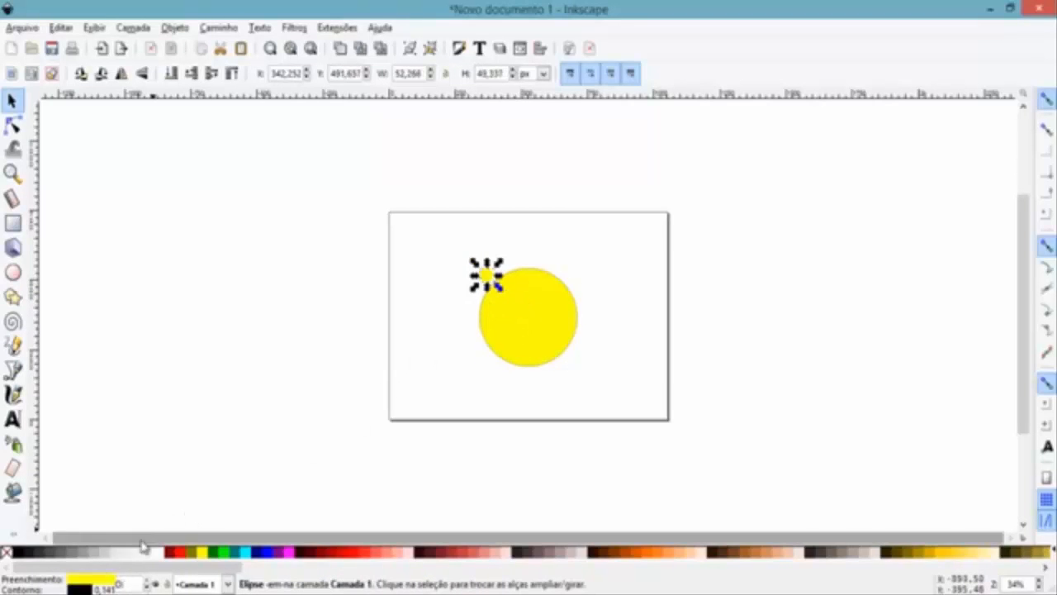
left_click(16, 552)
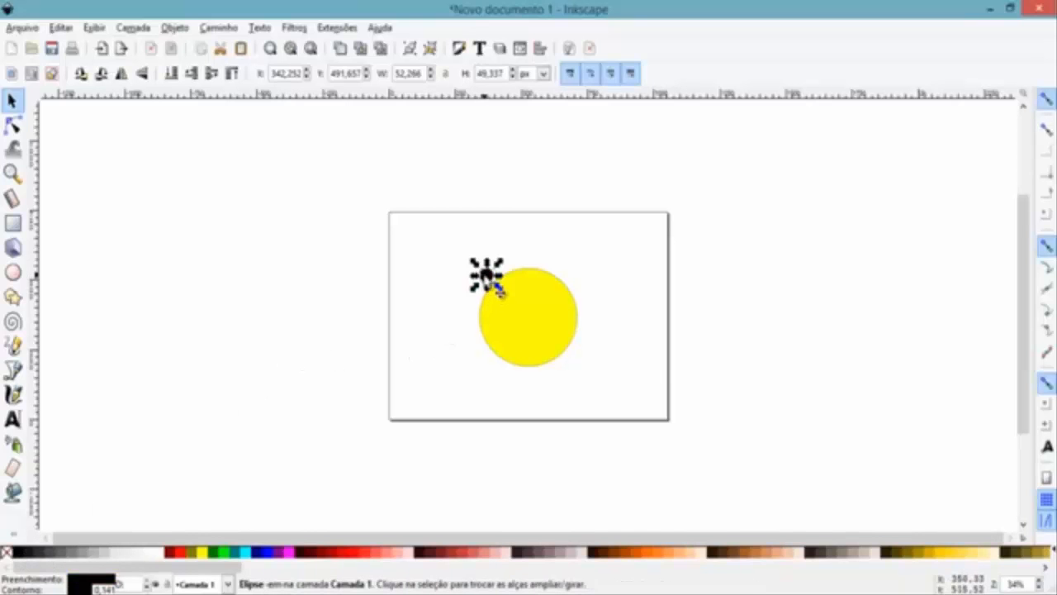
left_click_drag(497, 285, 549, 299)
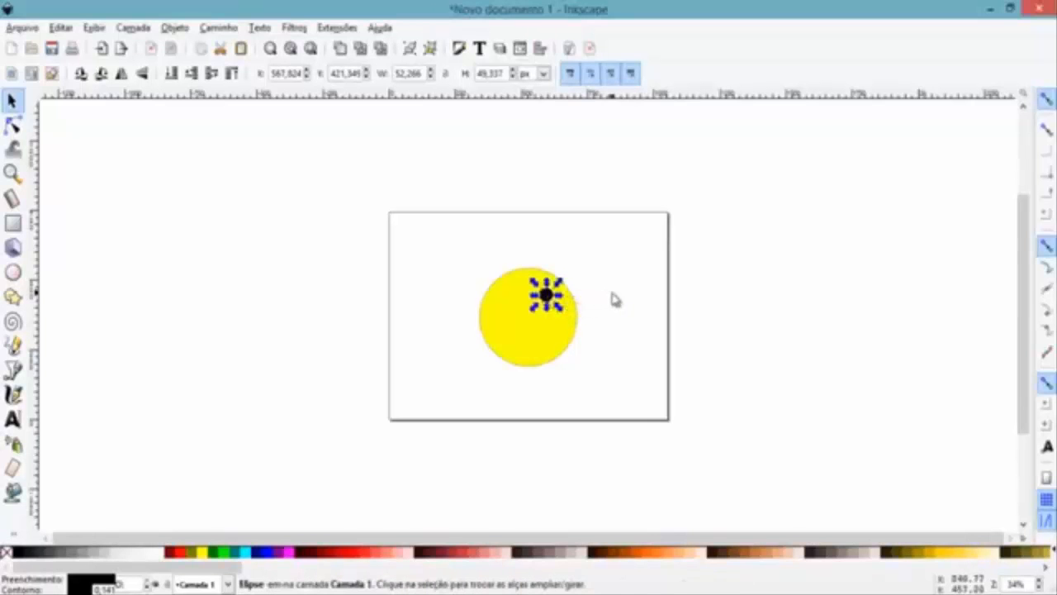
left_click(634, 302)
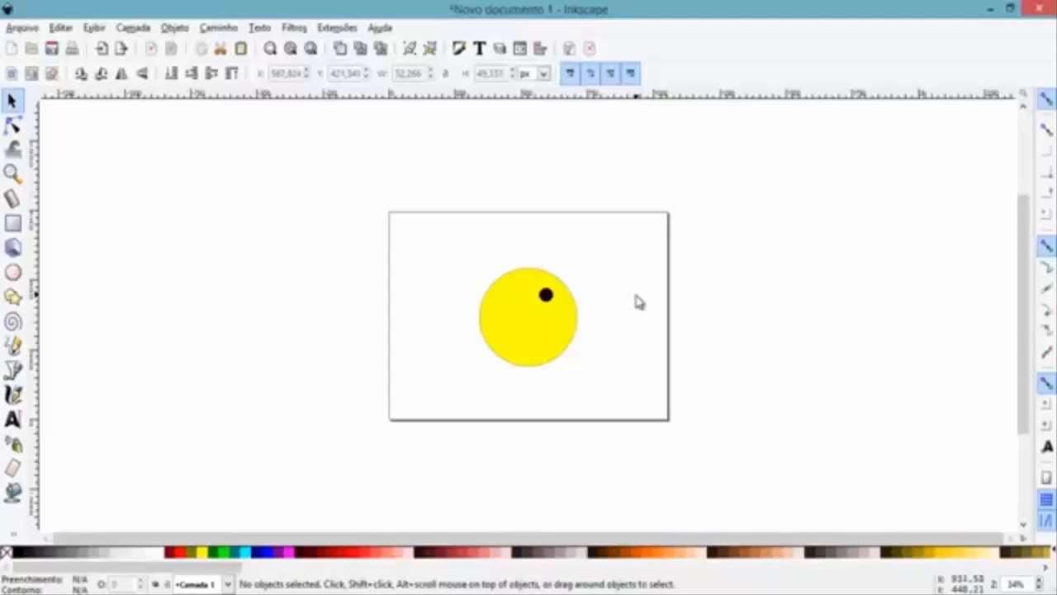
Cut a wedge-shaped mouth into the right side of the yellow ellipse by moving both of its arc end points apart
left_click(557, 347)
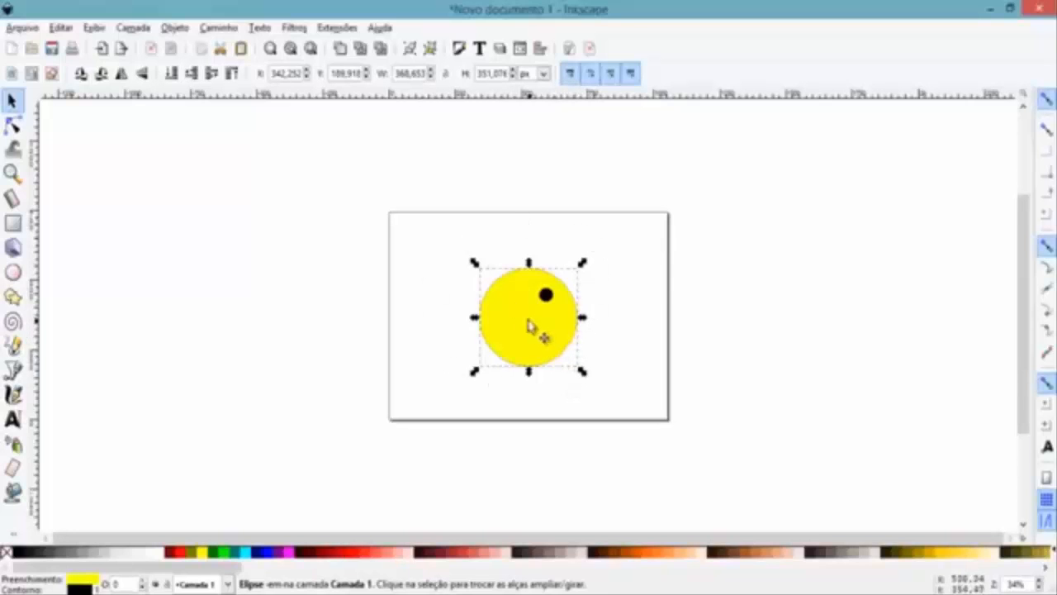
left_click(13, 126)
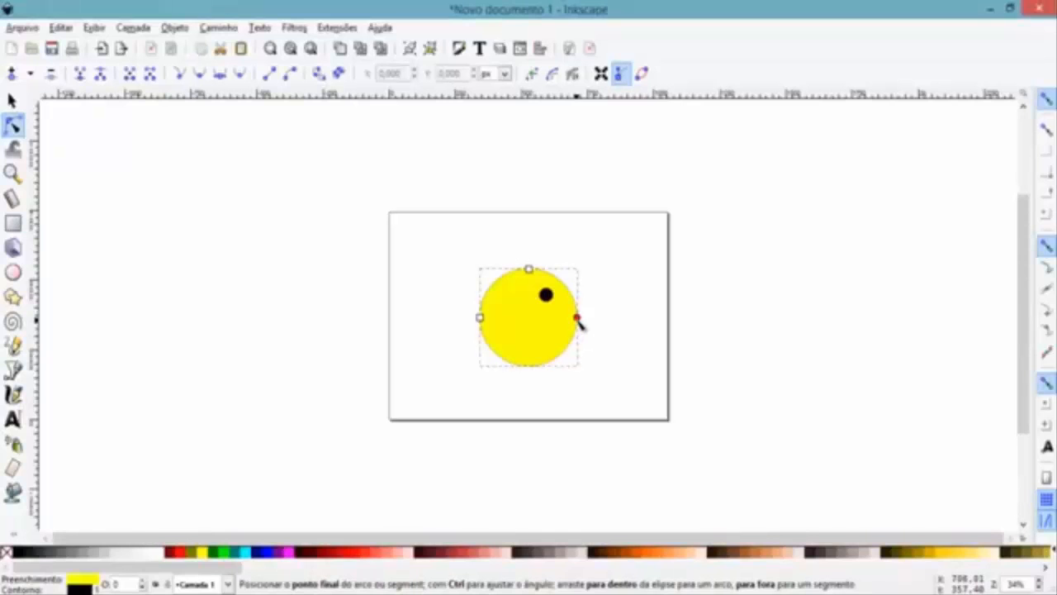
mouse_move(579, 322)
left_mouse_down()
mouse_move(575, 305)
mouse_move(580, 313)
left_mouse_up()
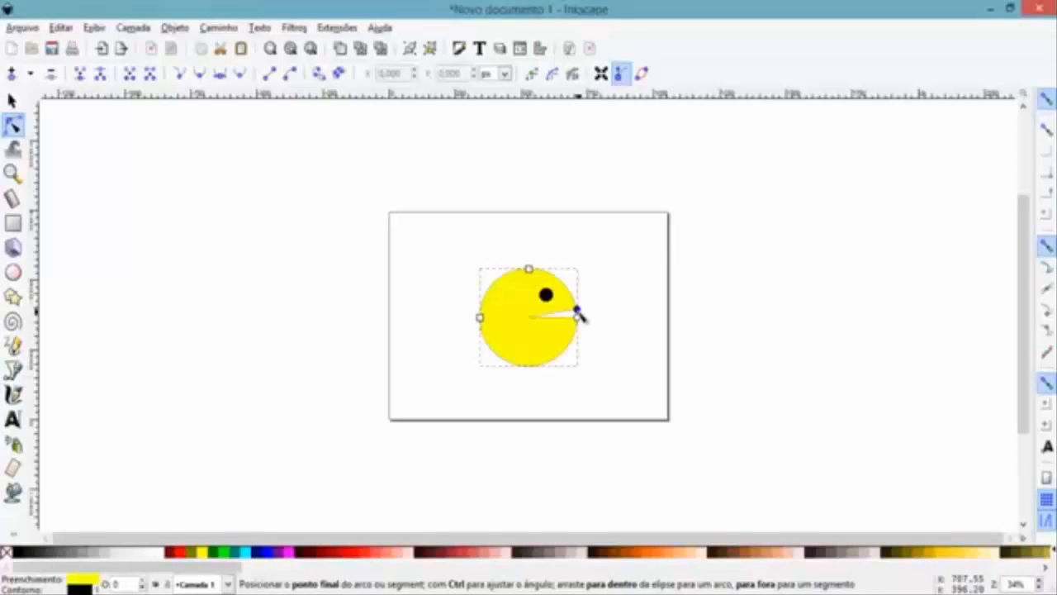
mouse_move(583, 319)
left_mouse_down()
mouse_move(575, 325)
mouse_move(576, 305)
left_mouse_up()
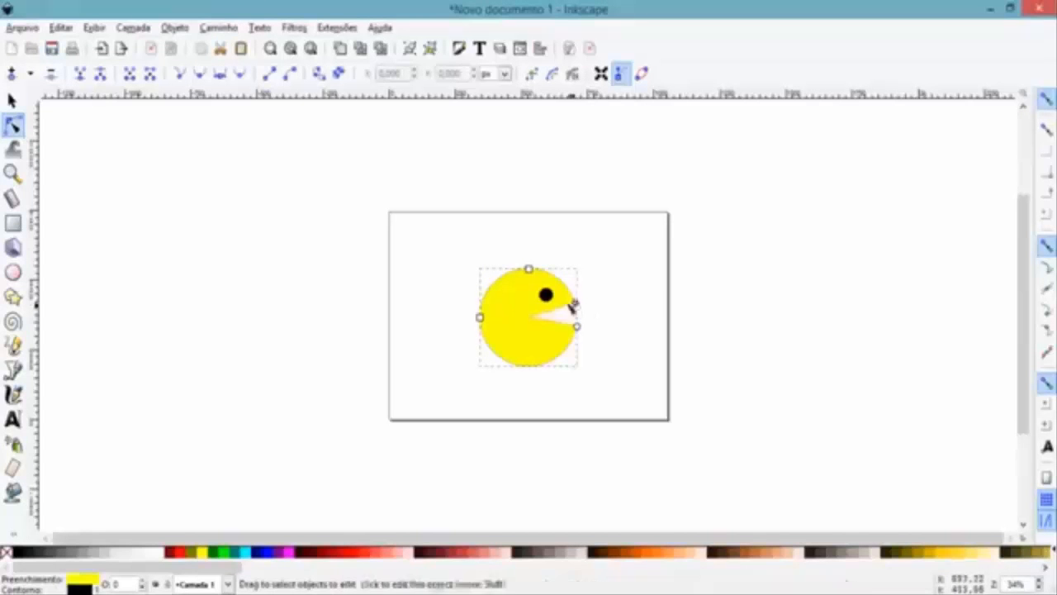
Move the black eye slightly up and left, away from the mouth, and deselect it
left_click(547, 297)
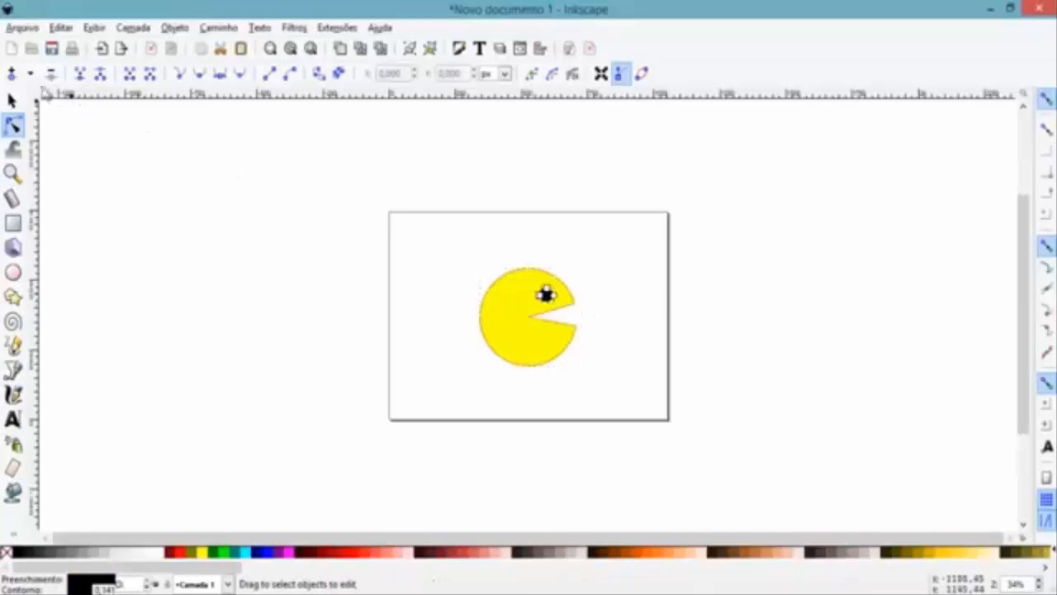
left_click(13, 100)
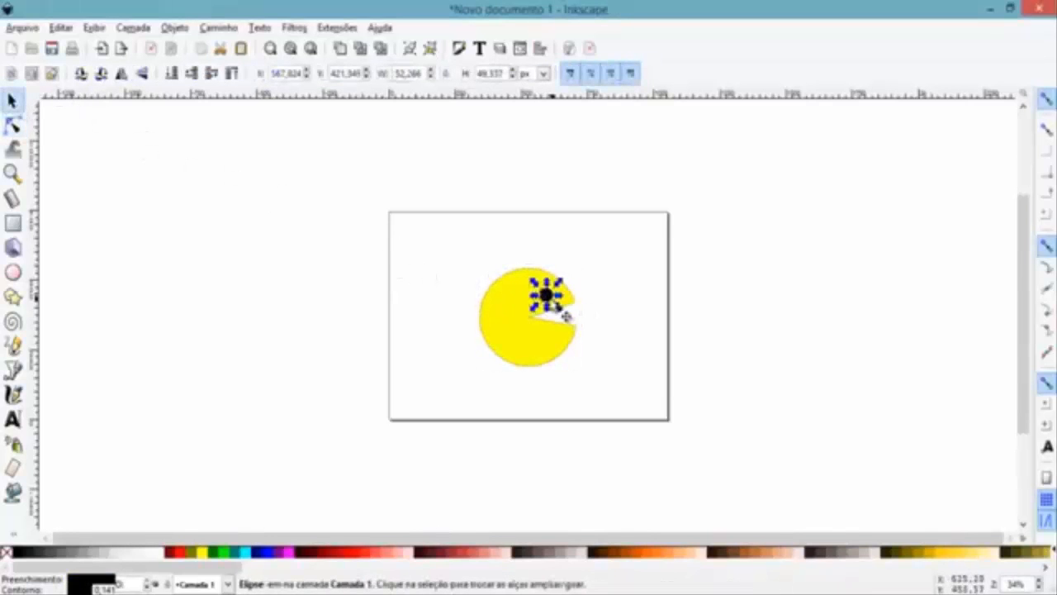
left_click_drag(561, 306, 554, 302)
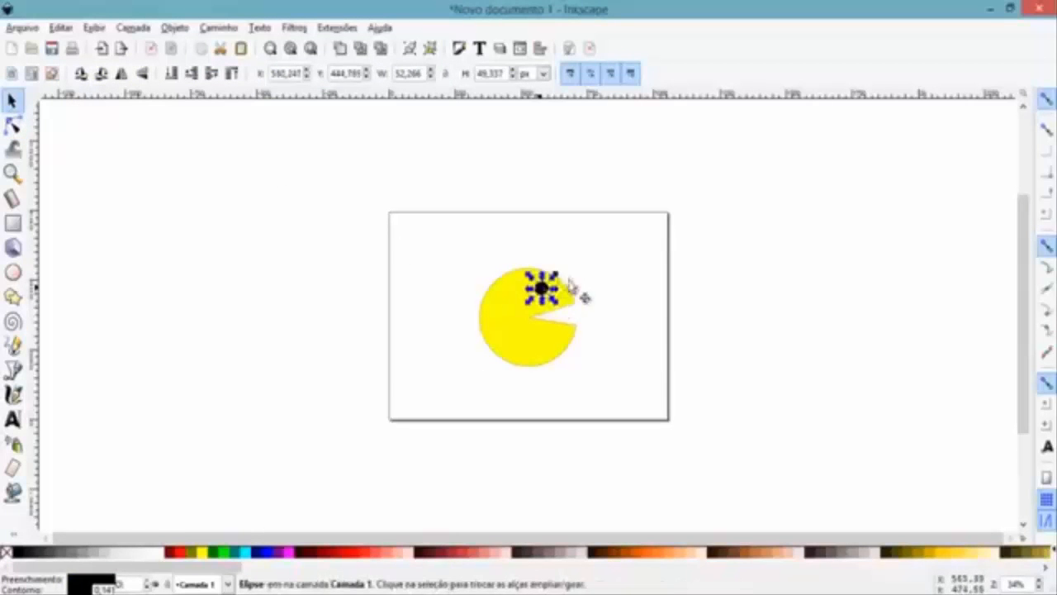
left_click(618, 284)
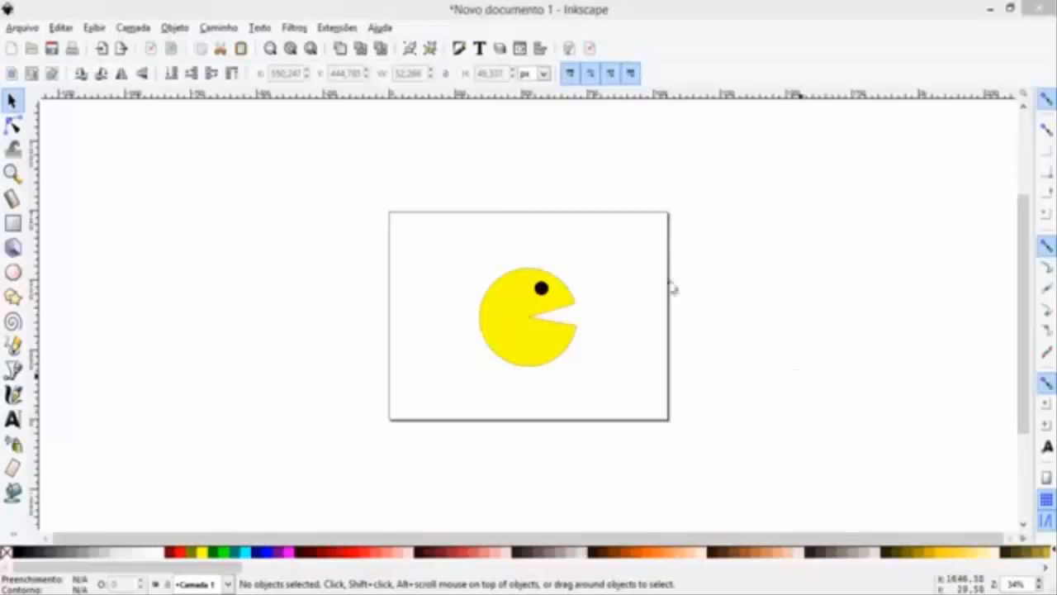
Save the drawing as an Inkscape SVG named pacman in the inkscape_arts folder inside Imagens
left_click(20, 28)
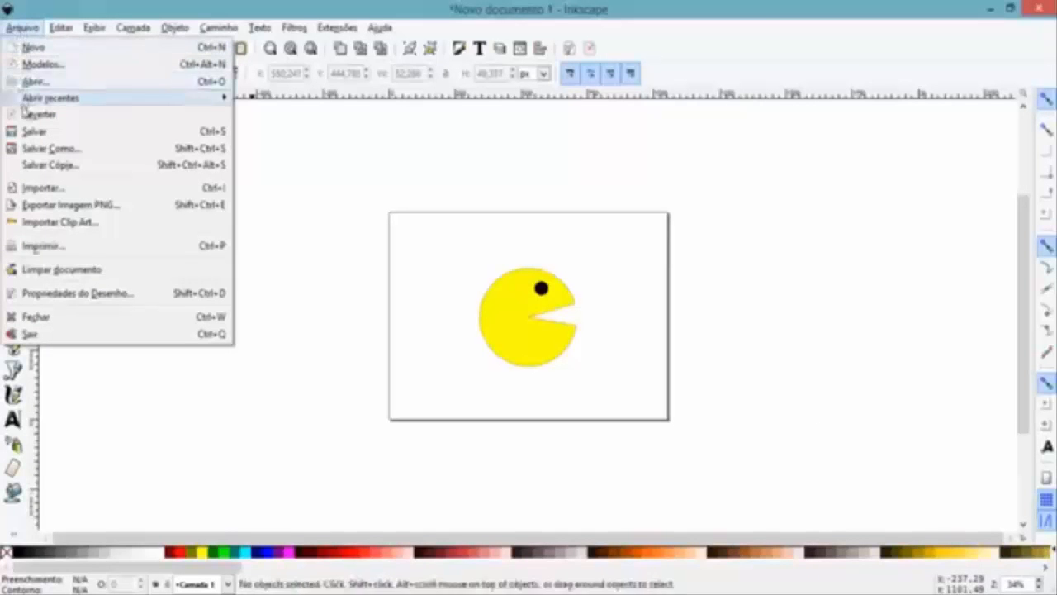
left_click(30, 134)
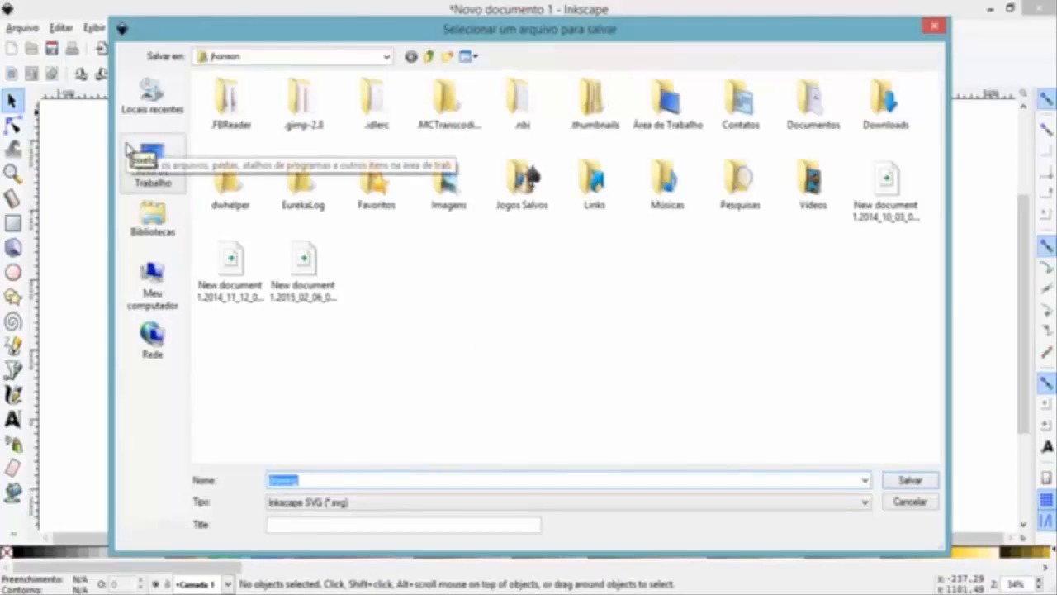
double_click(438, 205)
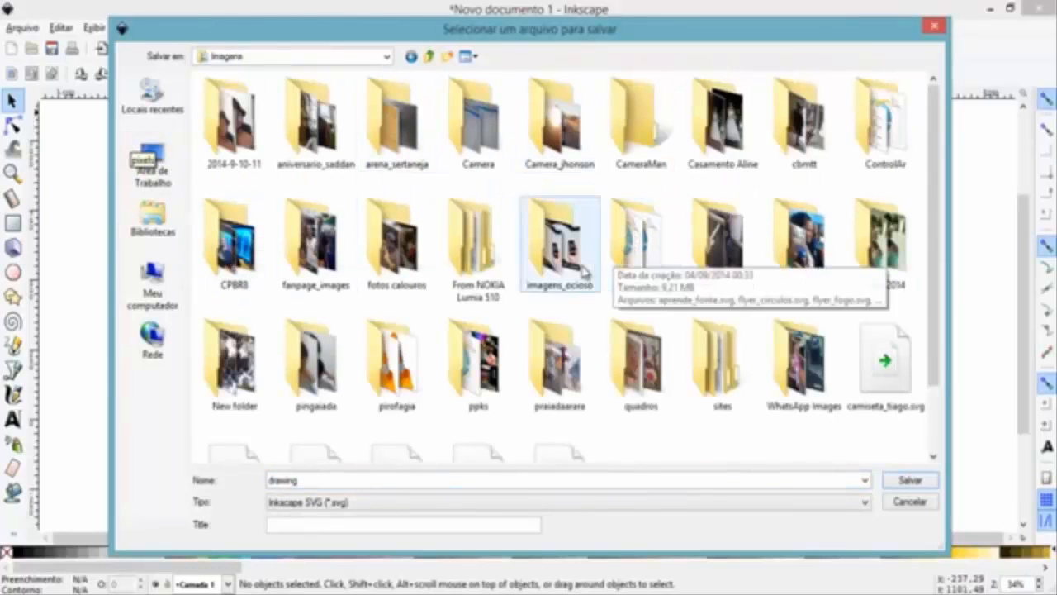
double_click(643, 257)
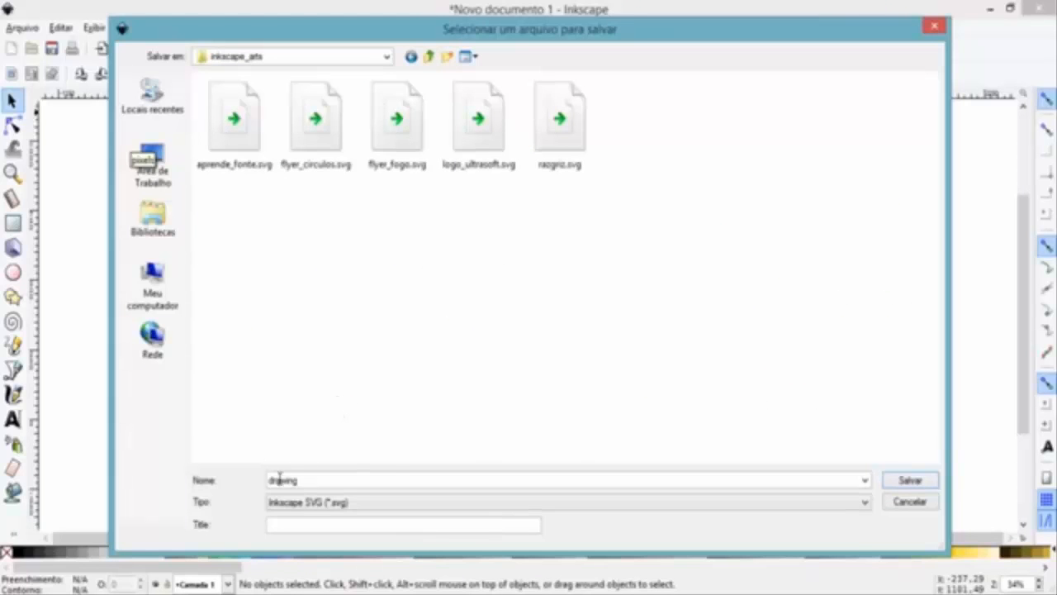
left_click_drag(304, 480, 261, 481)
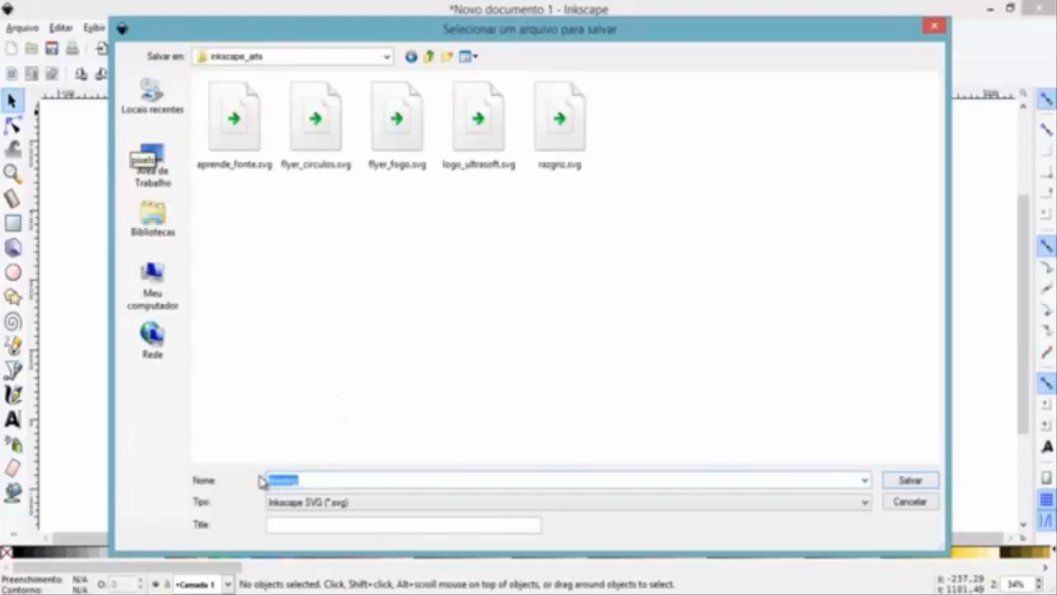
type("rac")
type("man")
left_click(911, 482)
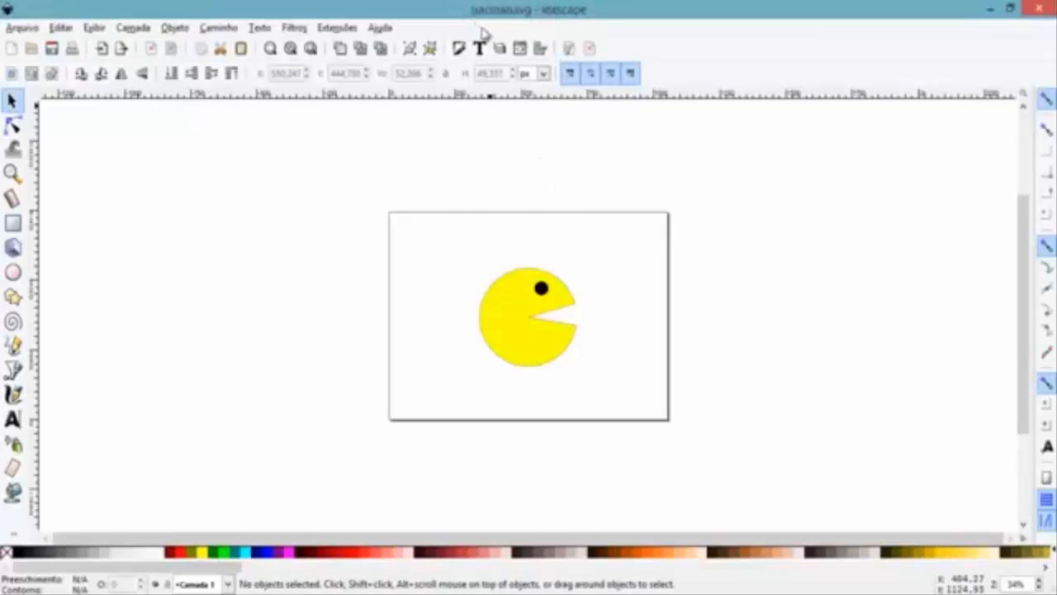
Export the drawing area (Desenho) as pacman.png to the inkscape_arts folder, 366 by 351 pixels at 90 dpi
left_click(23, 29)
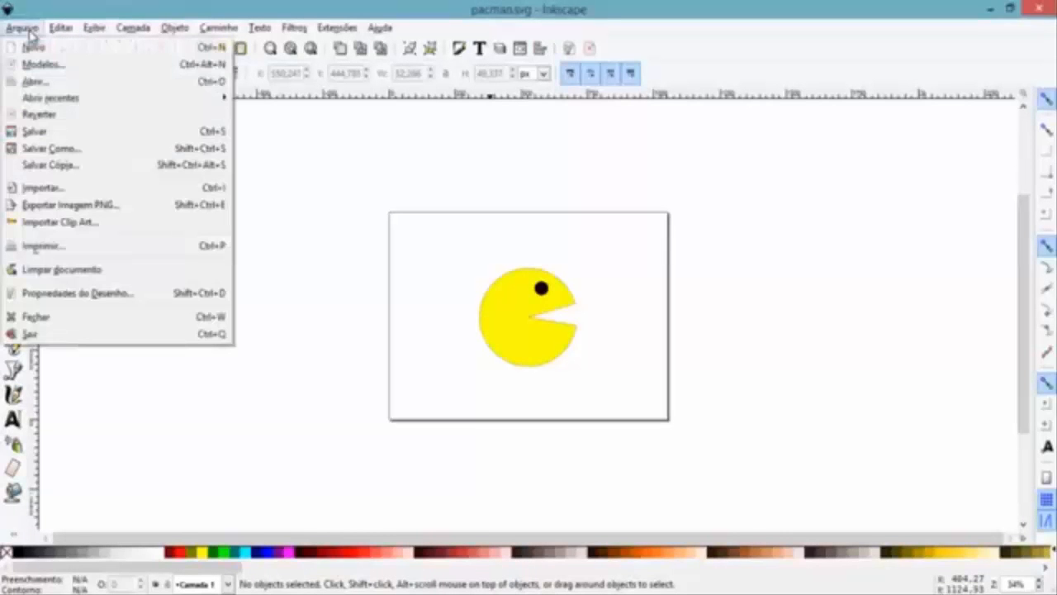
left_click(87, 208)
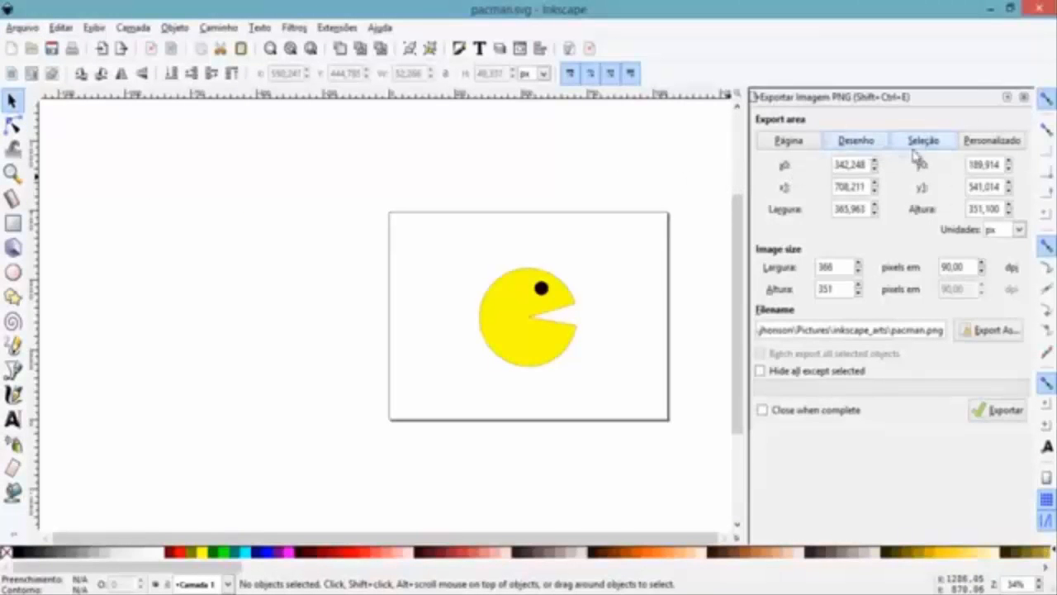
left_click(870, 146)
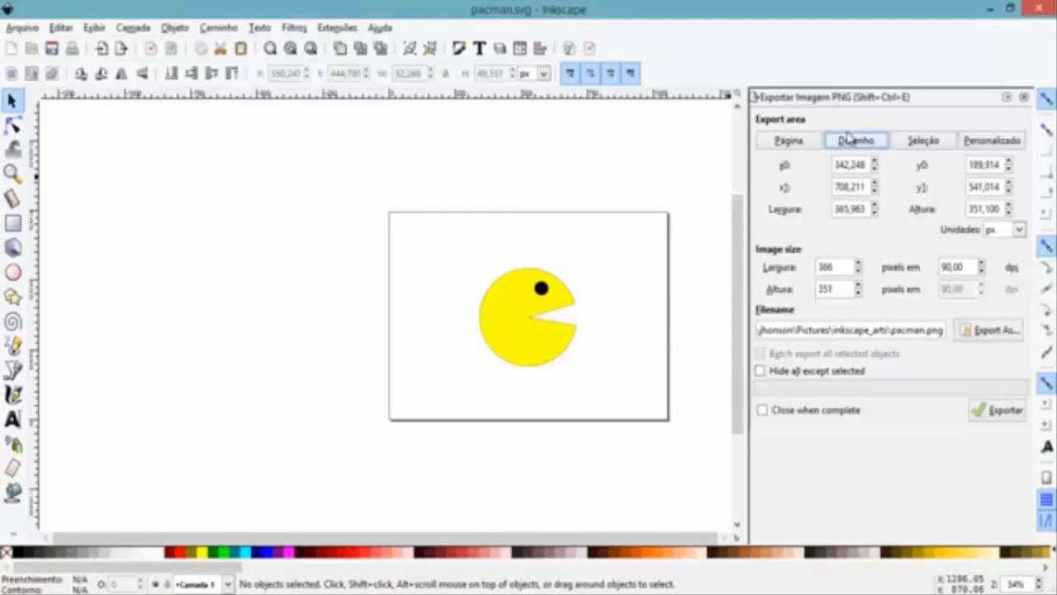
left_click(999, 417)
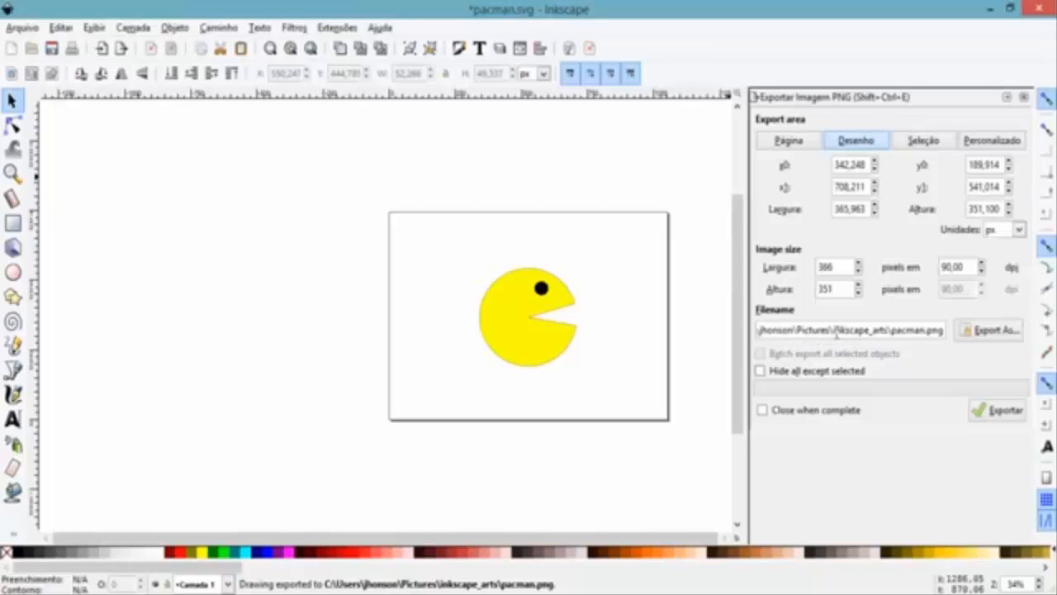
left_click_drag(841, 330, 947, 331)
left_click(932, 334)
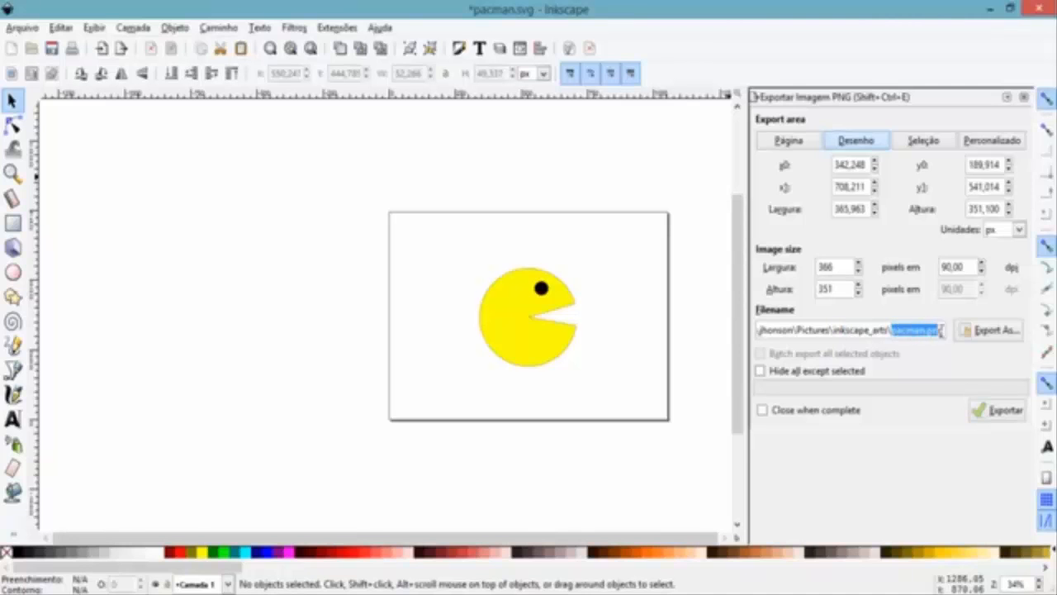
left_click(909, 330)
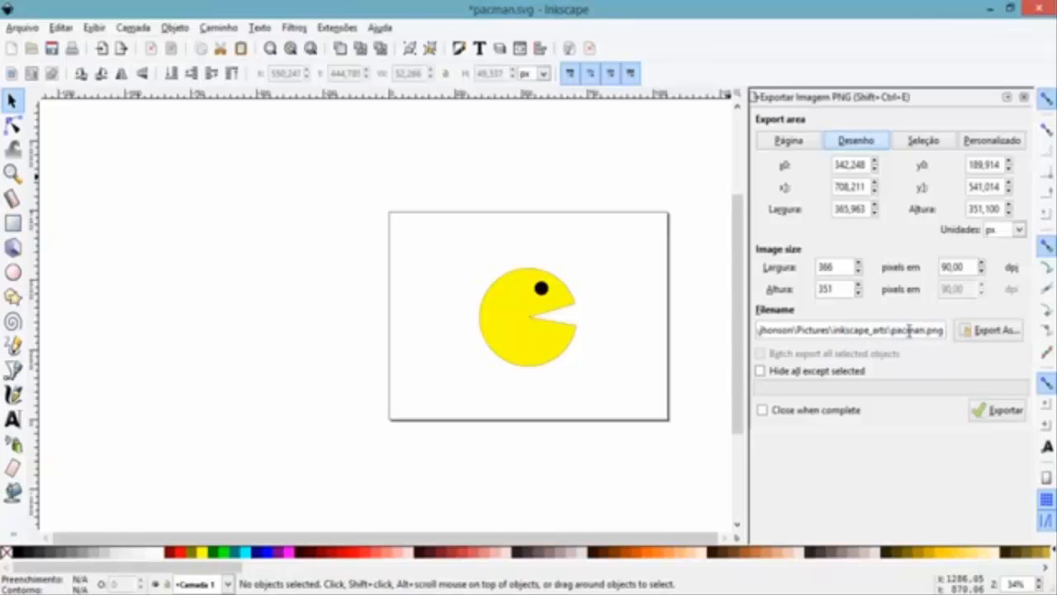
Close the drawing window, saving the changes to pacman.svg
left_click(1042, 11)
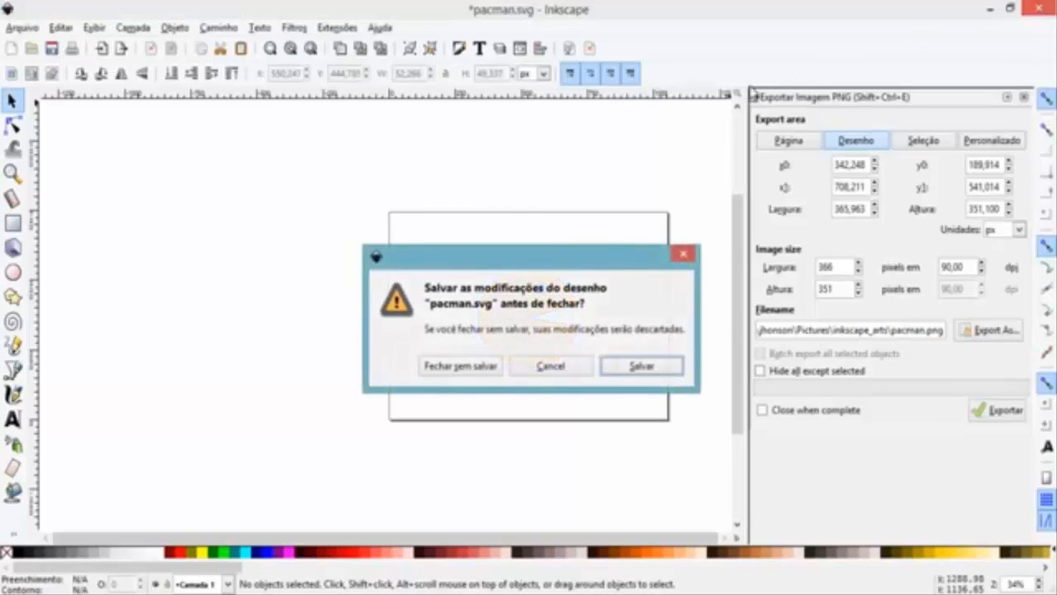
left_click(638, 366)
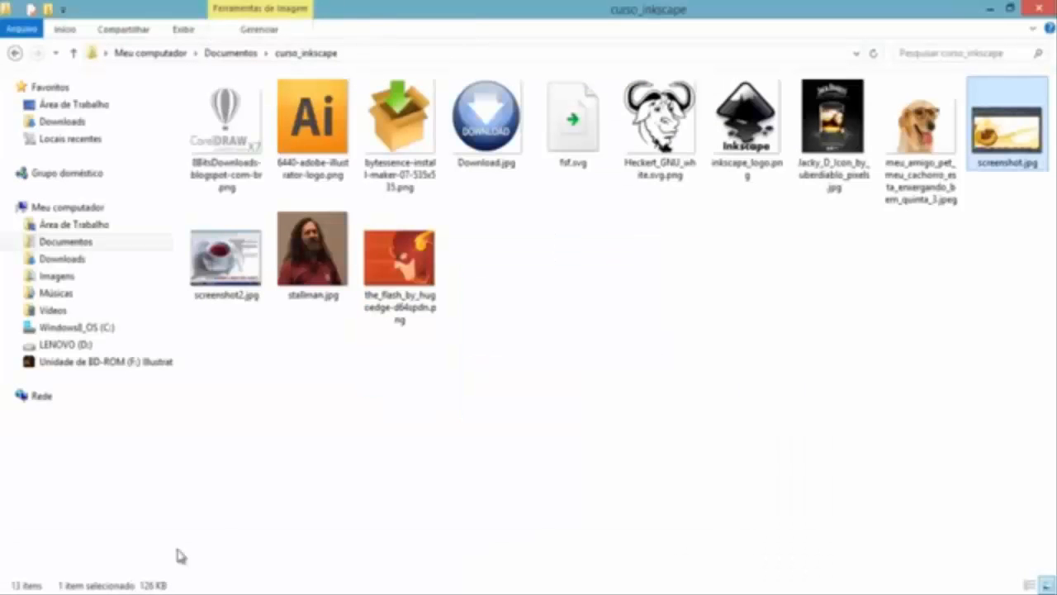
Open the exported pacman.png from the Imagens > inkscape_arts folder in File Explorer to view it
left_click(68, 279)
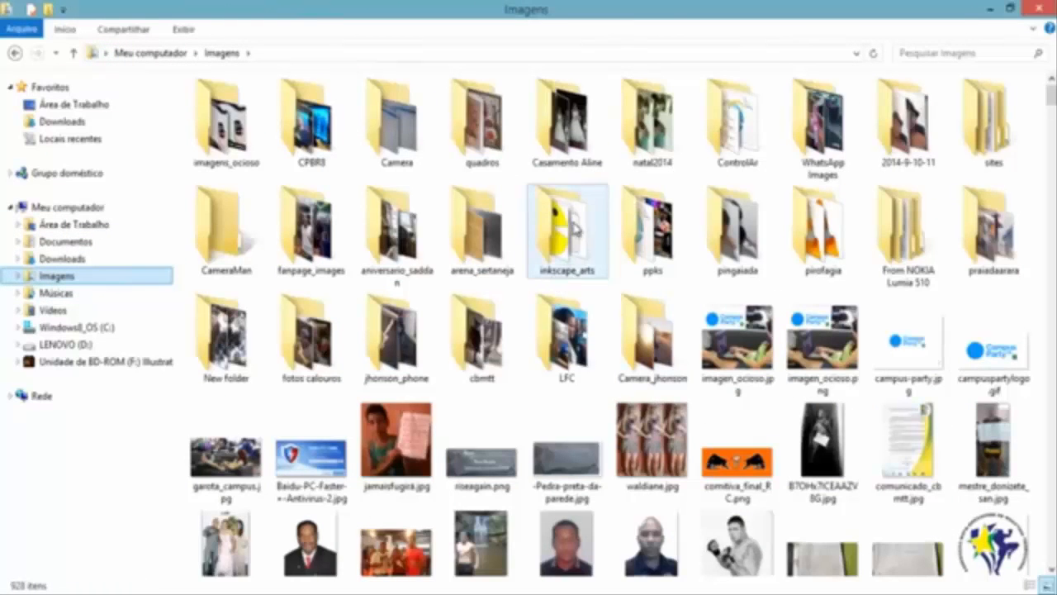
double_click(575, 230)
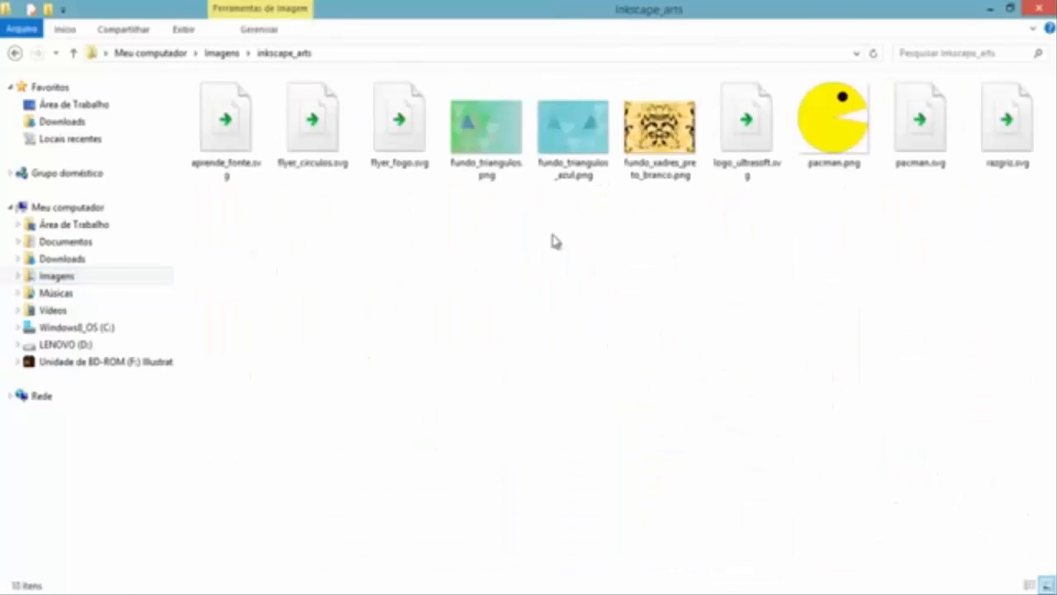
double_click(835, 126)
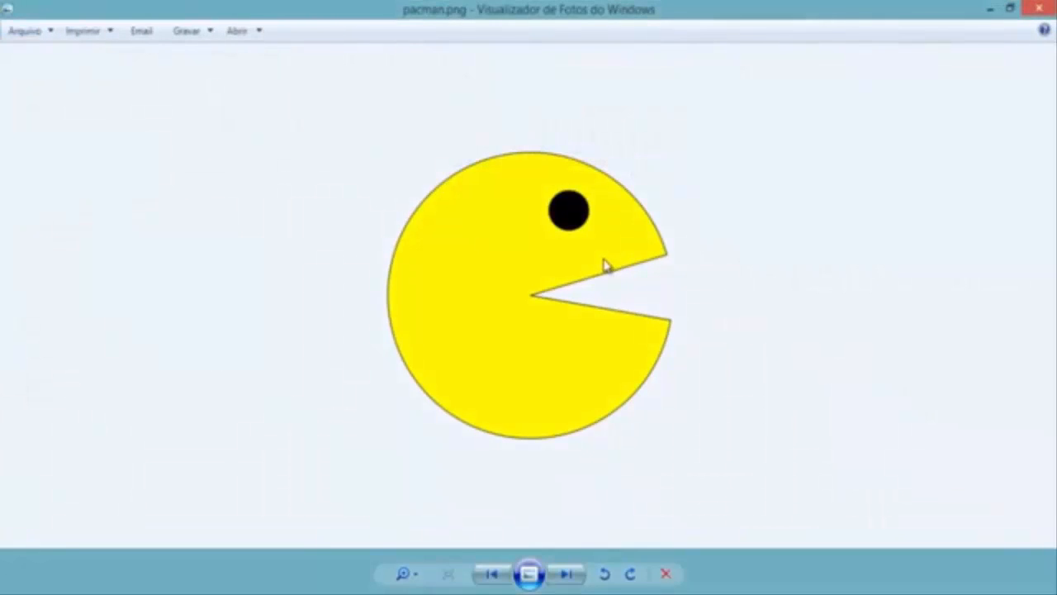
Inspect the exported pacman.png up close and at full view, and close the photo viewer
scroll(779, 255, "up", 2)
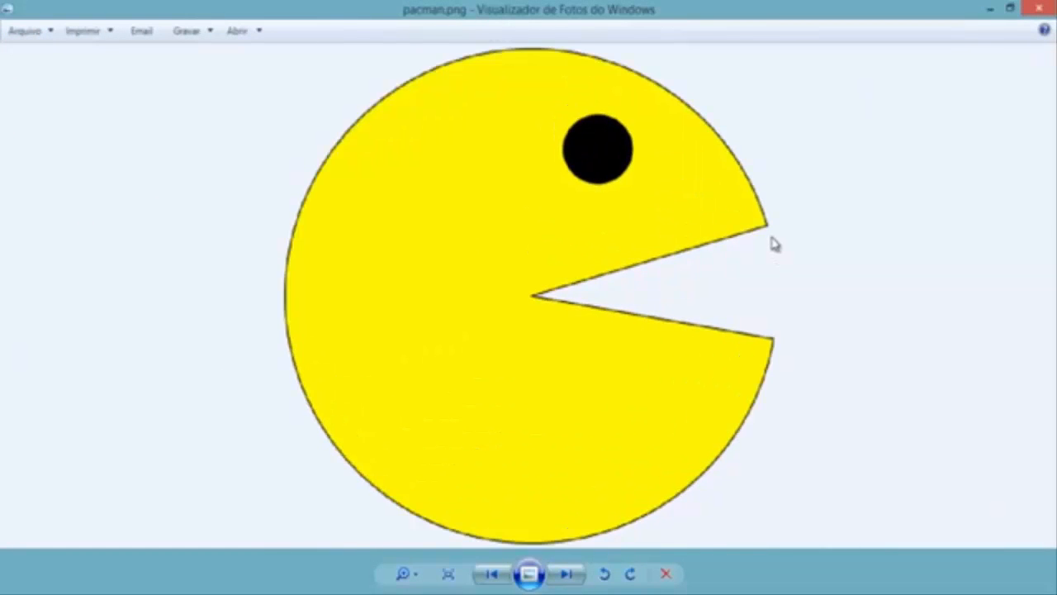
scroll(773, 241, "up", 1)
scroll(773, 238, "up", 1)
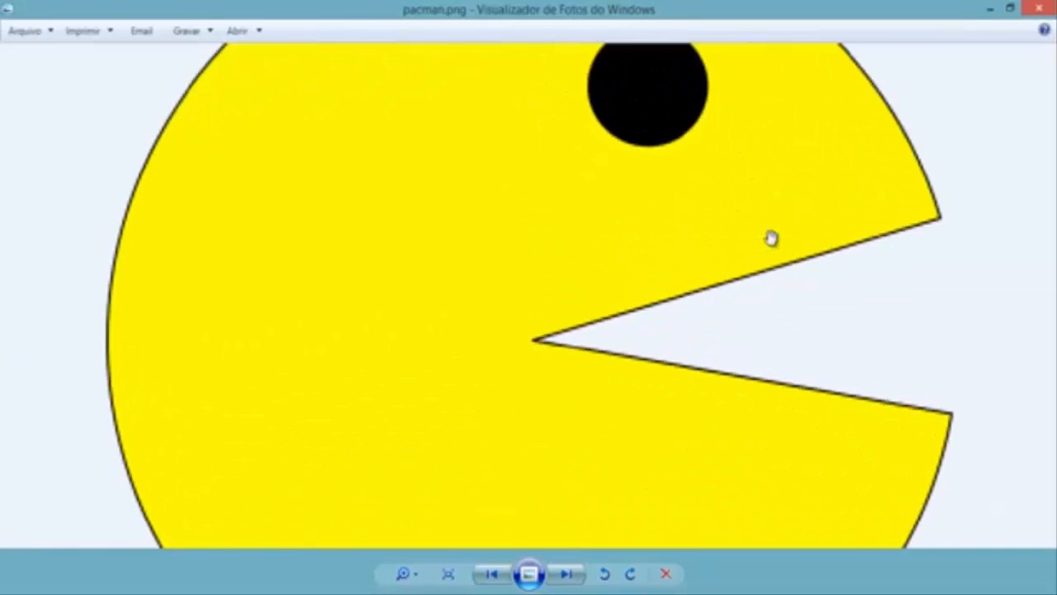
scroll(772, 238, "down", 4)
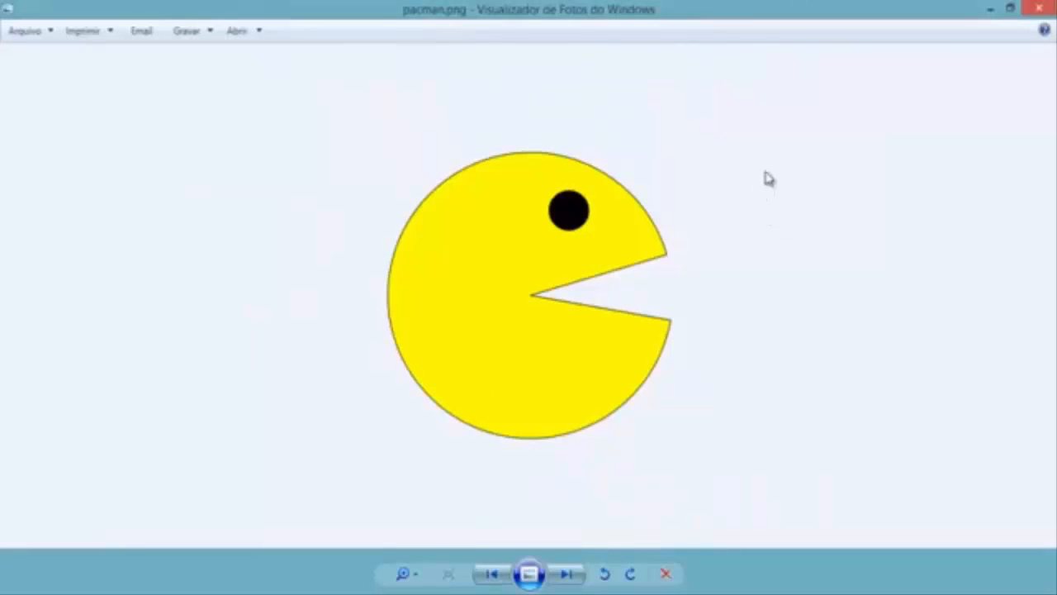
left_click(1038, 8)
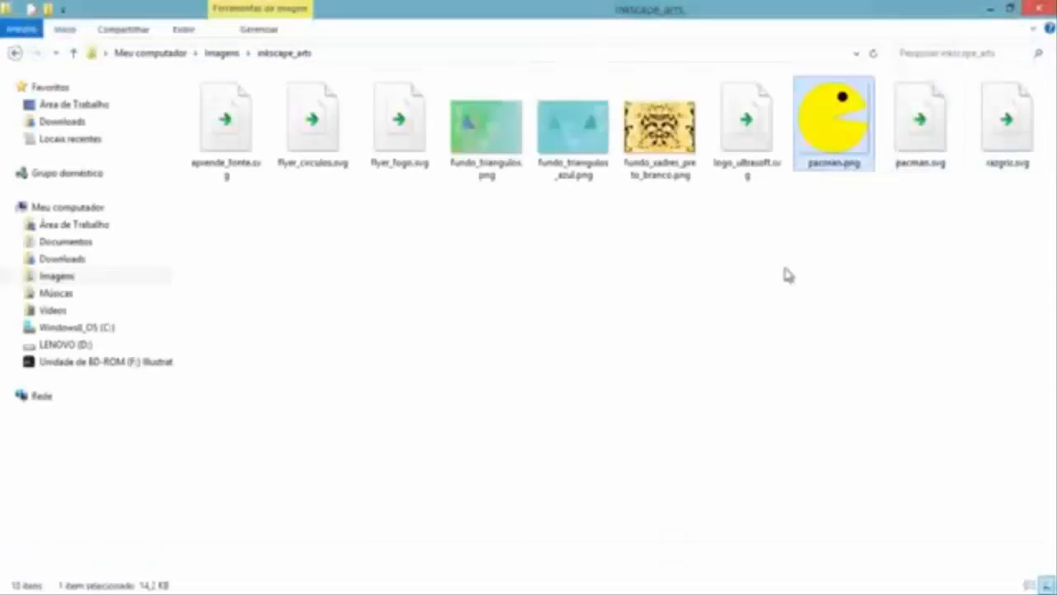
Open pacman.svg from the inkscape_arts folder in Inkscape and close the PNG export settings
left_click(933, 144)
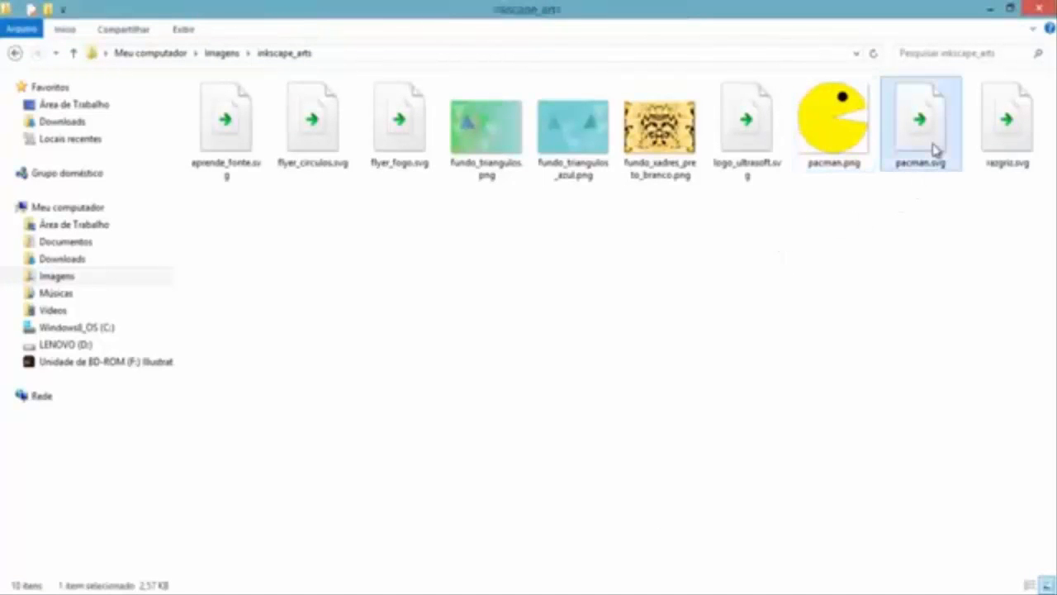
right_click(932, 136)
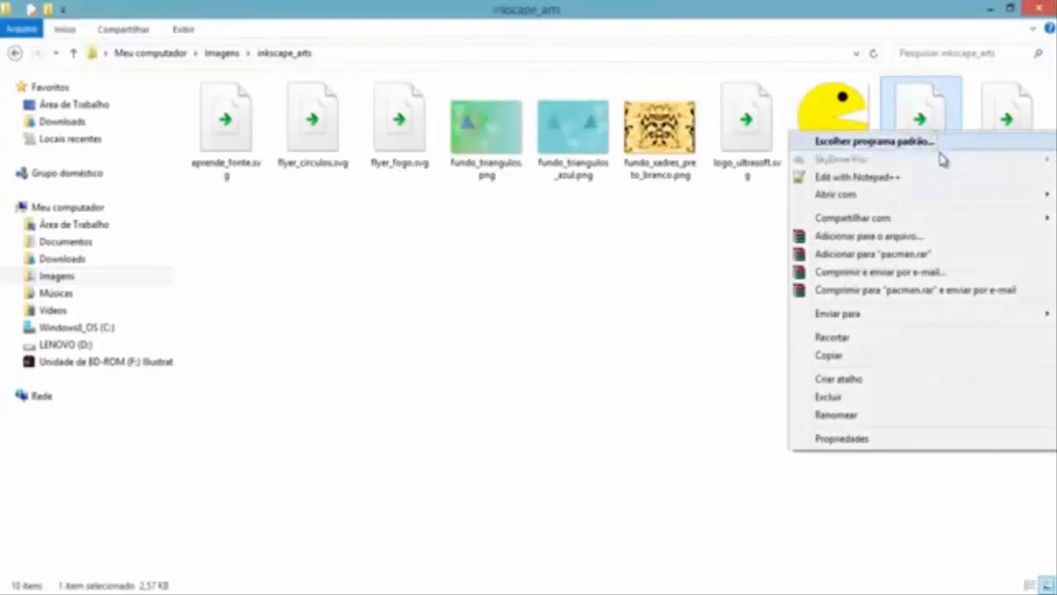
mouse_move(934, 202)
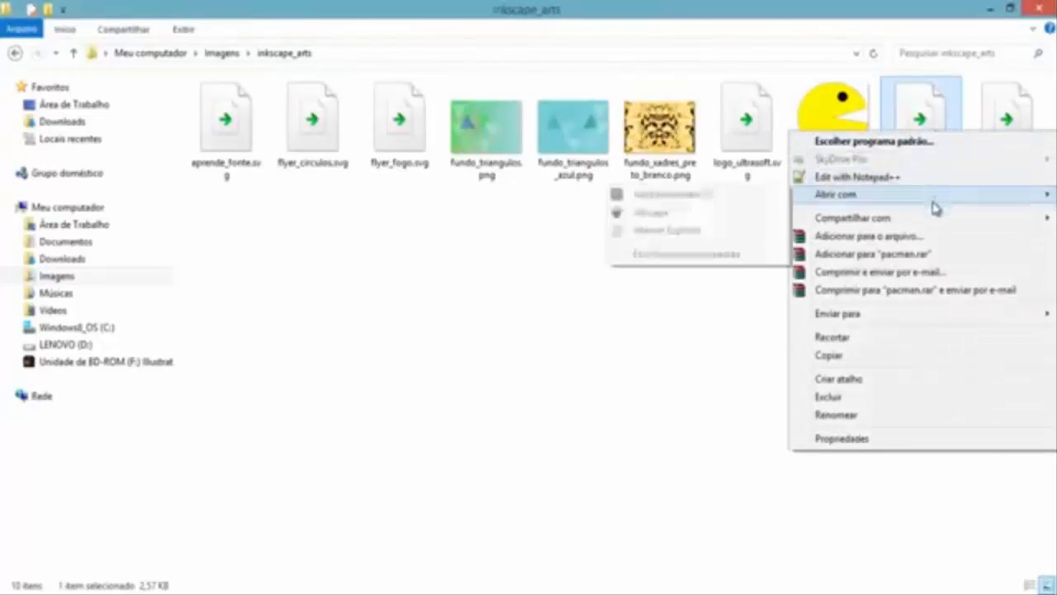
left_click(732, 213)
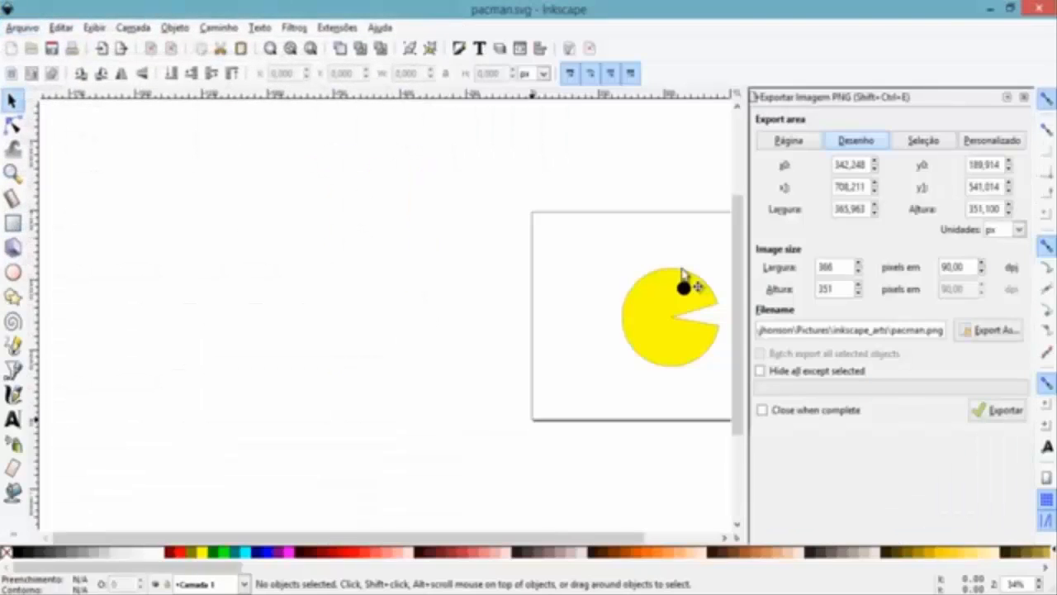
left_click(1024, 97)
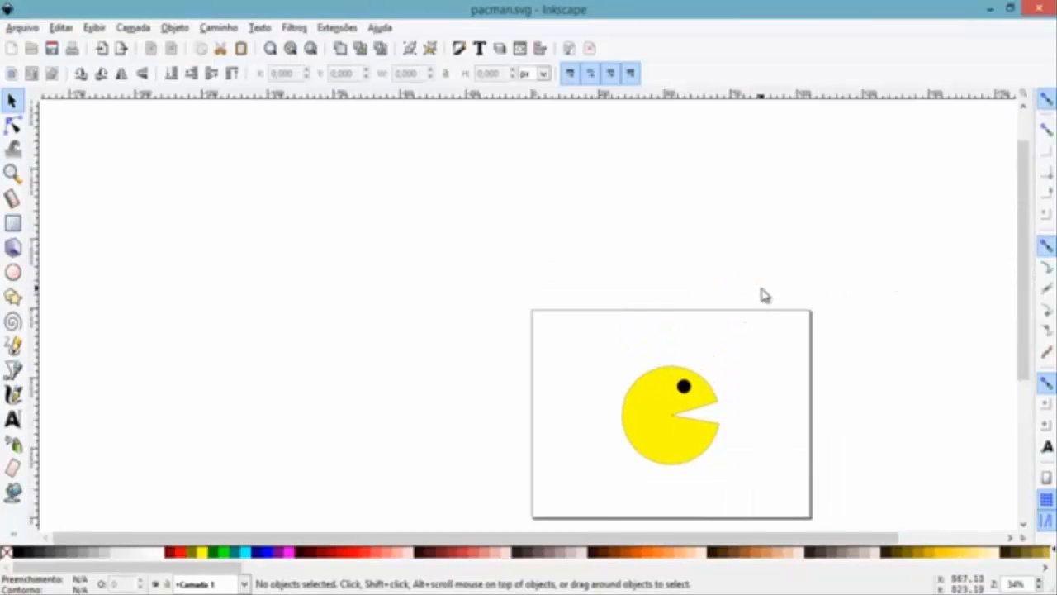
Examine the reopened Pac-Man vector drawing up close, checking its outline, eye and mouth
key("plus")
key("plus")
key("plus")
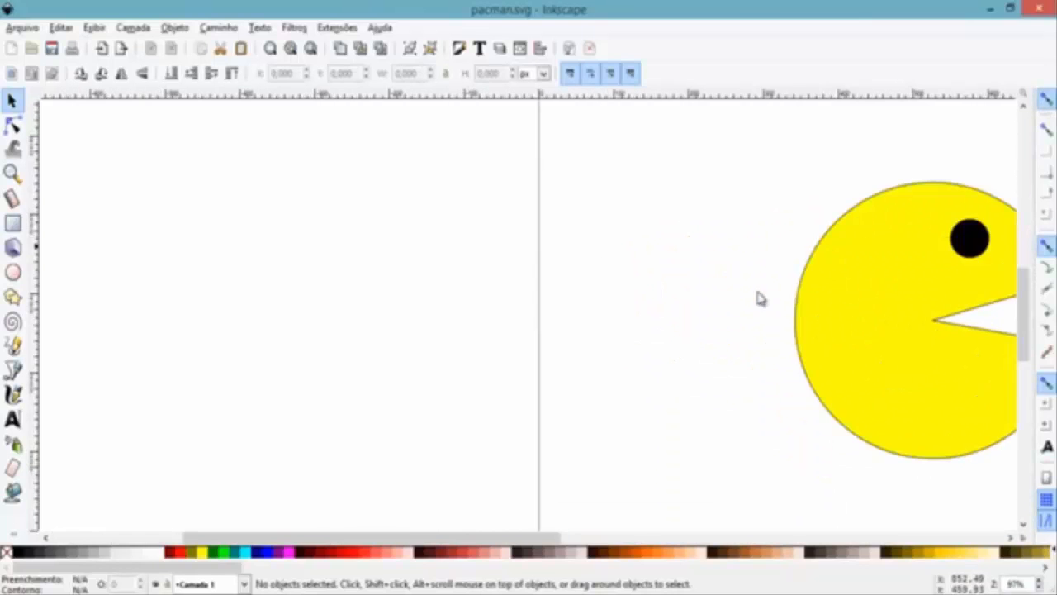
left_click_drag(533, 541, 628, 543)
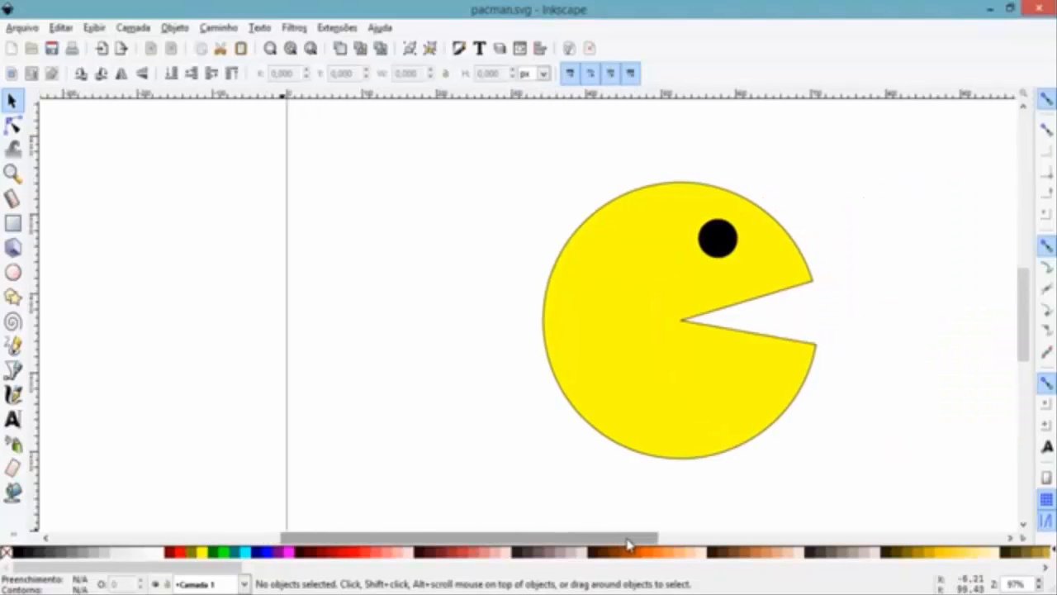
key("plus")
key("plus")
key("minus")
key("minus")
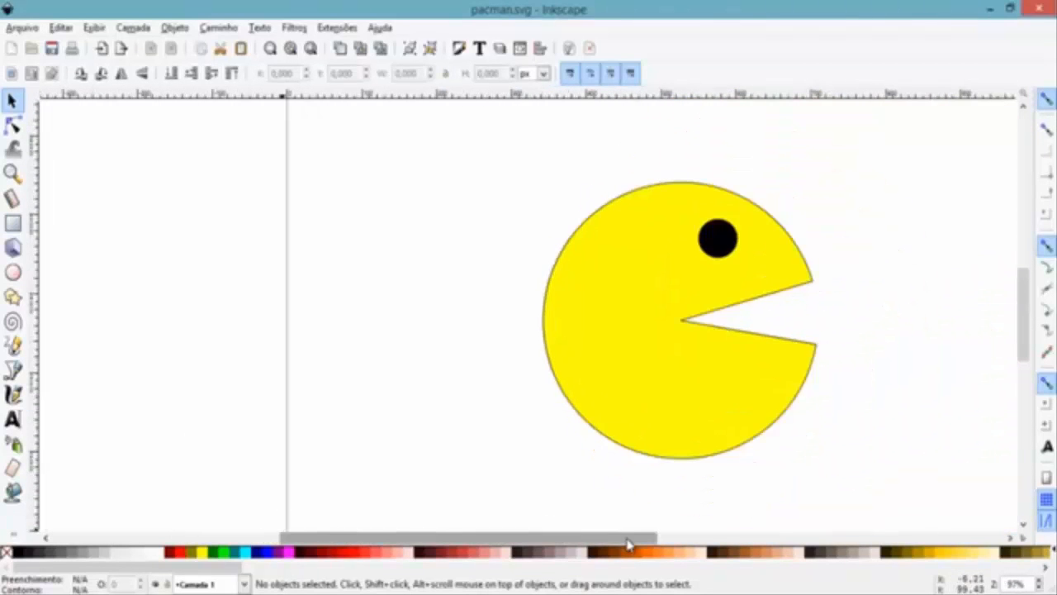